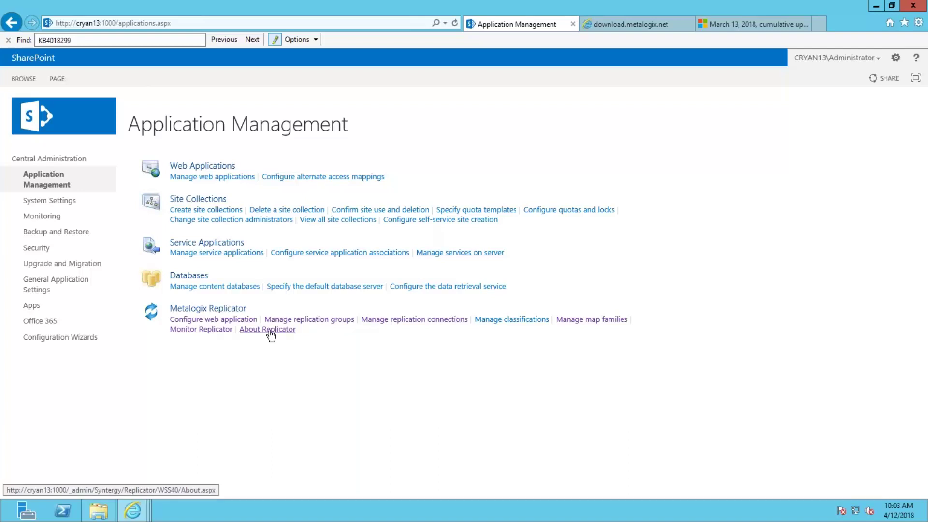
# - Open the About Replicator page and get the current version information for the farm
pyautogui.click(271, 330)
pyautogui.scroll(-3, 342, 311)
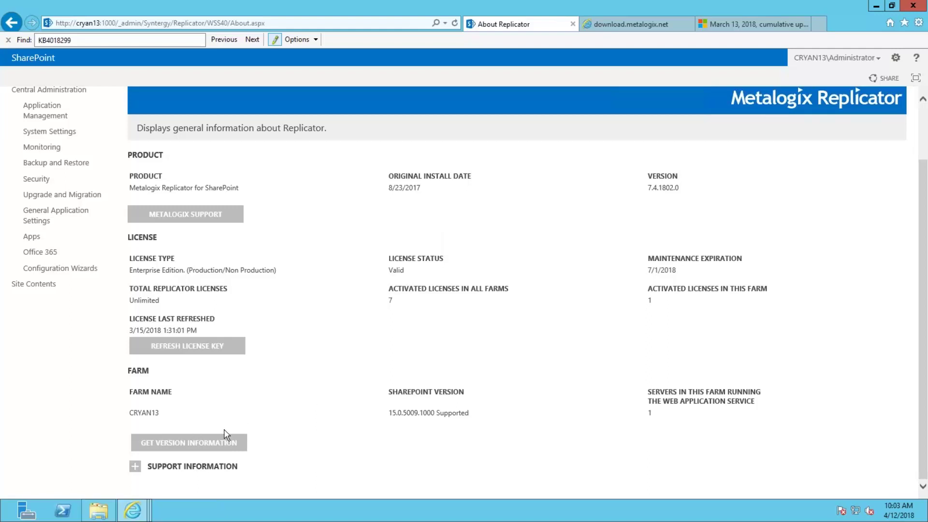
pyautogui.click(186, 449)
pyautogui.click(192, 443)
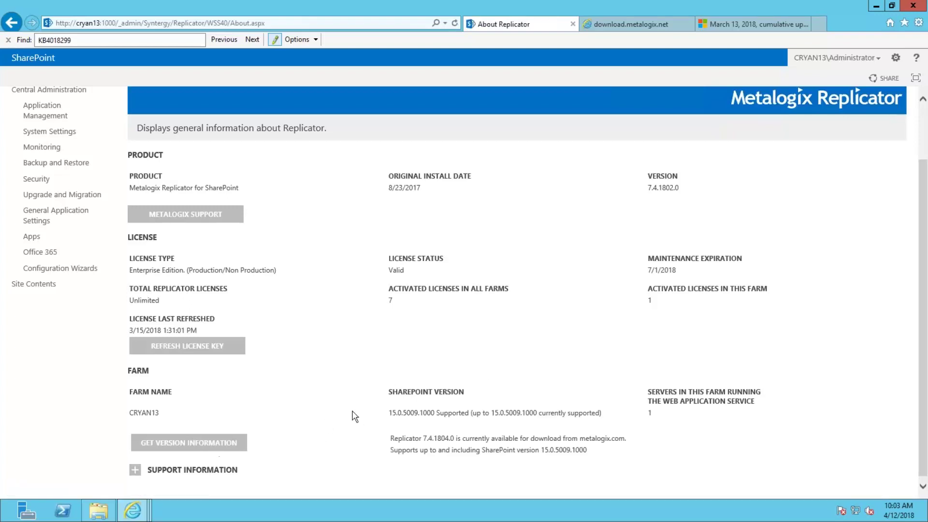
pyautogui.scroll(-1, 423, 442)
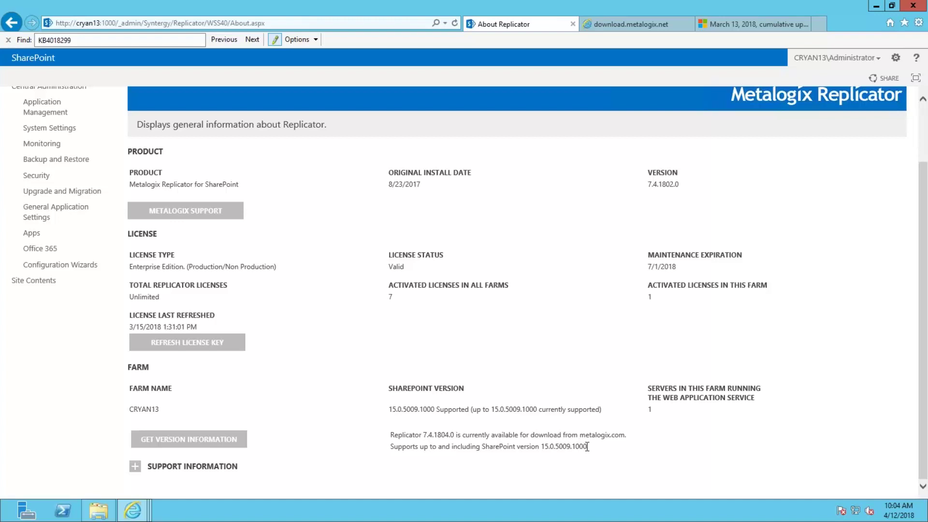
# - Copy the supported SharePoint version number 15.0.5009.1000 from the Replicator download notice in the Farm section
pyautogui.moveTo(588, 447); pyautogui.dragTo(547, 449)
pyautogui.rightClick(552, 449)
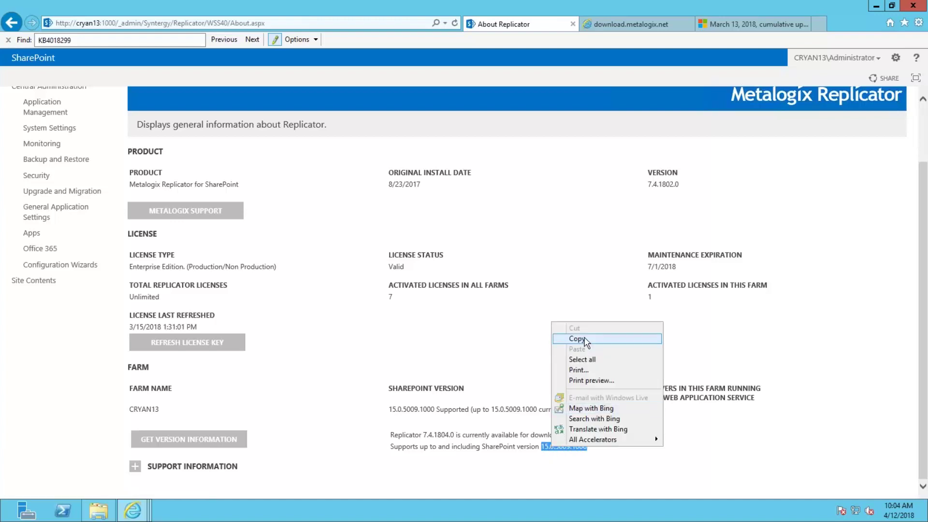
pyautogui.click(577, 339)
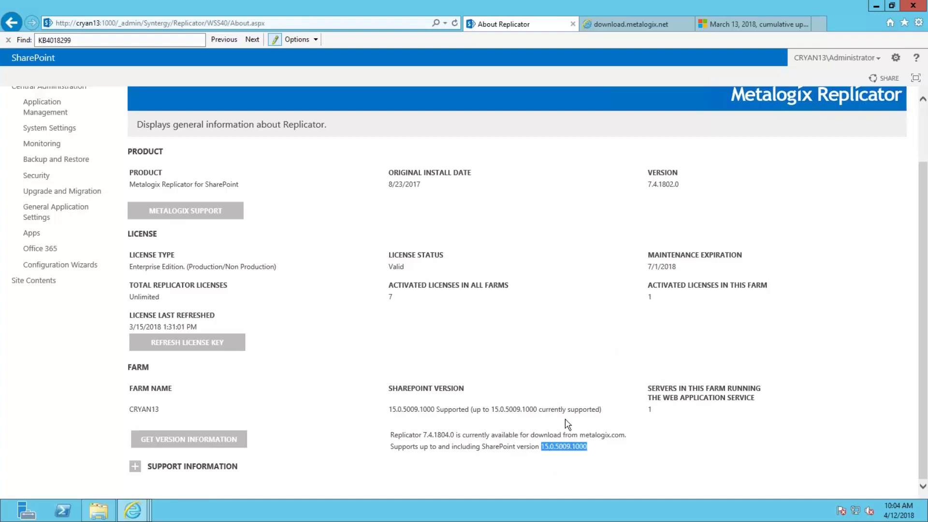
# - Search the supported versions XML on download.metalogix.net for 15.0.5009.1000 and highlight that entry's minimum Replicator version
pyautogui.click(607, 26)
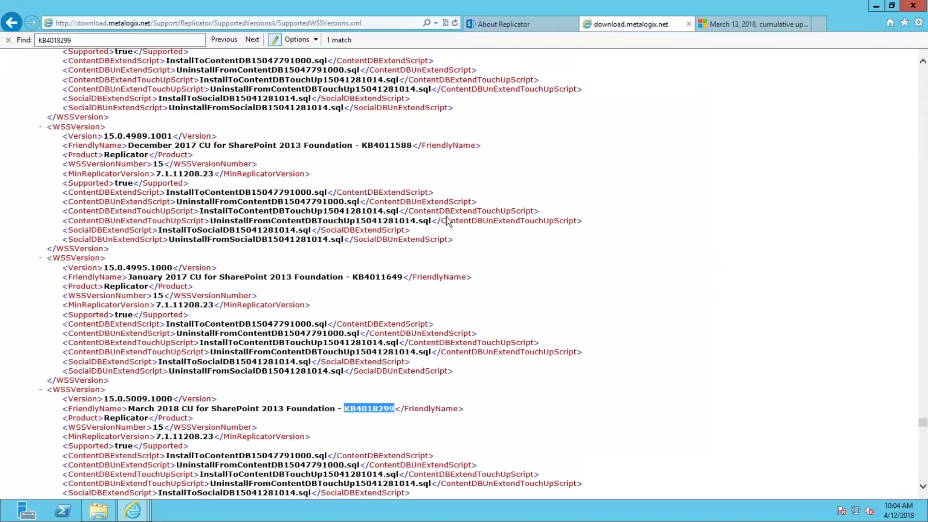
pyautogui.scroll(6, 432, 219)
pyautogui.scroll(12, 411, 191)
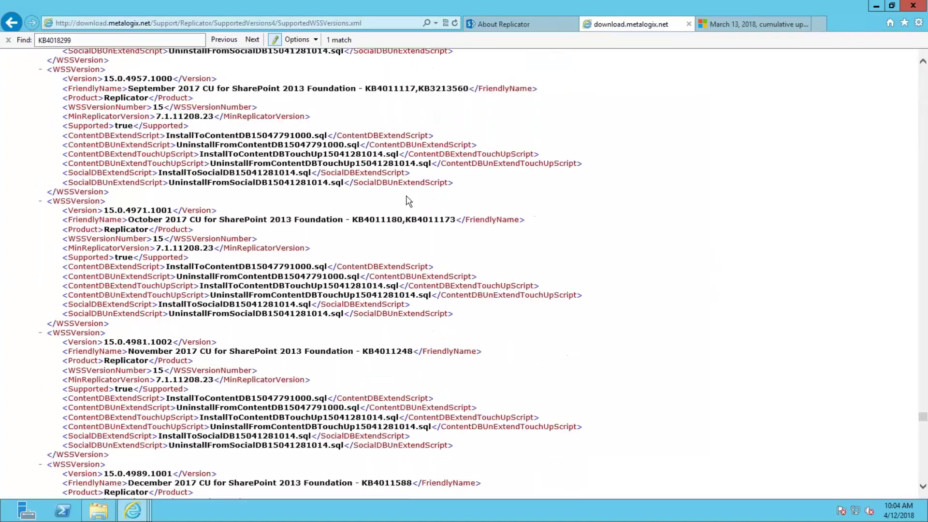
pyautogui.scroll(15, 392, 203)
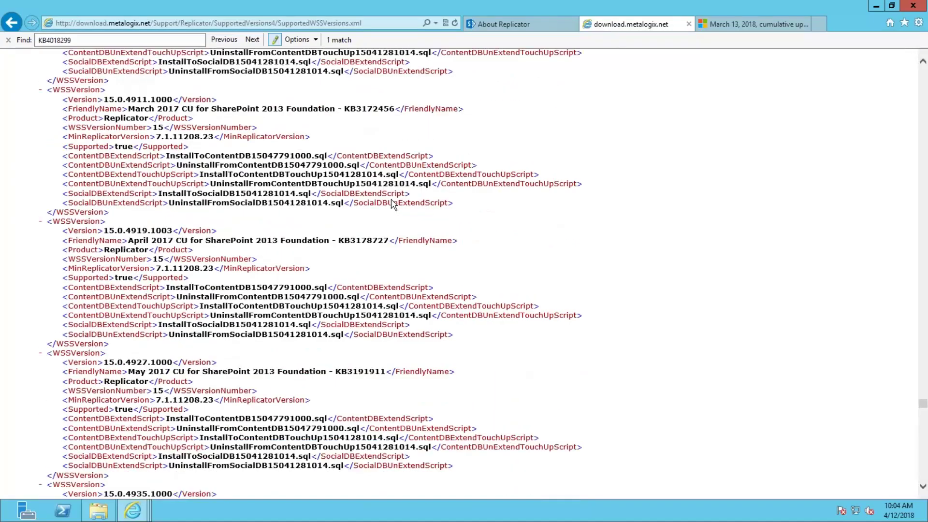
pyautogui.click(368, 24)
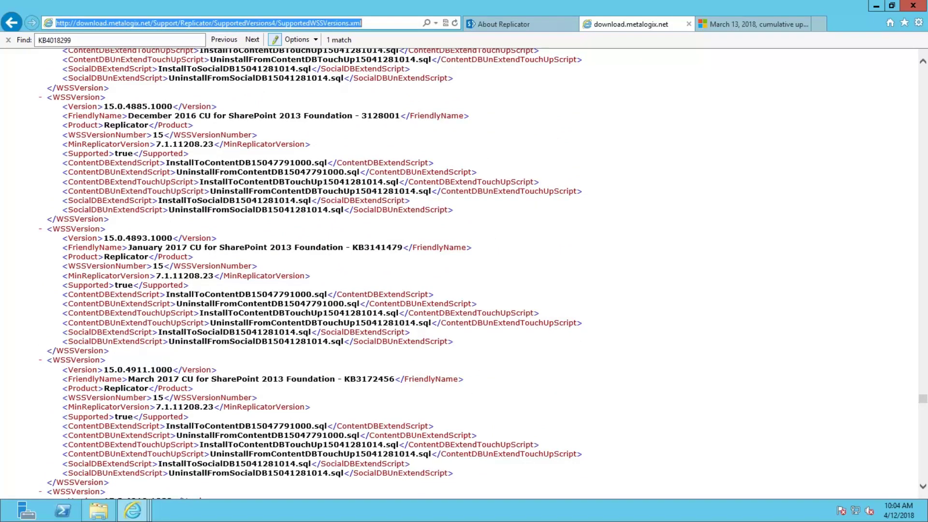
pyautogui.doubleClick(88, 40)
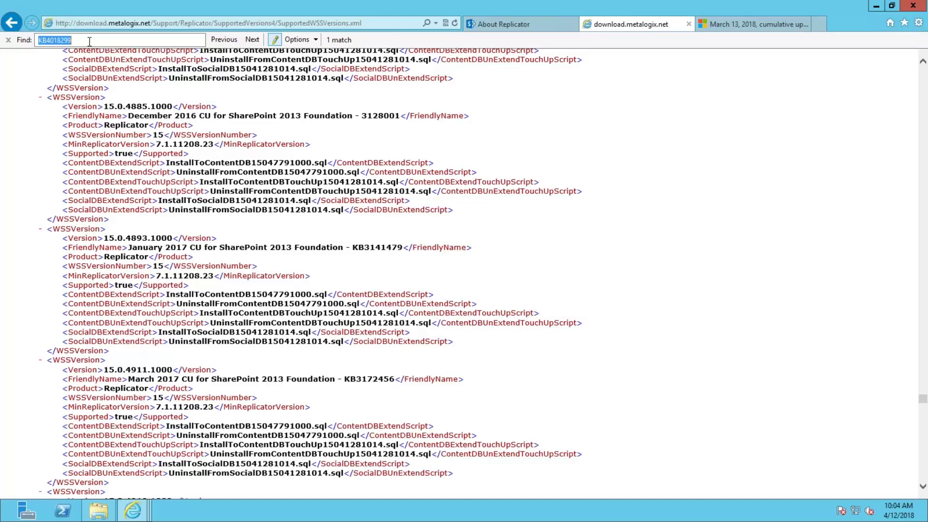
pyautogui.hotkey('ctrl', 'v')
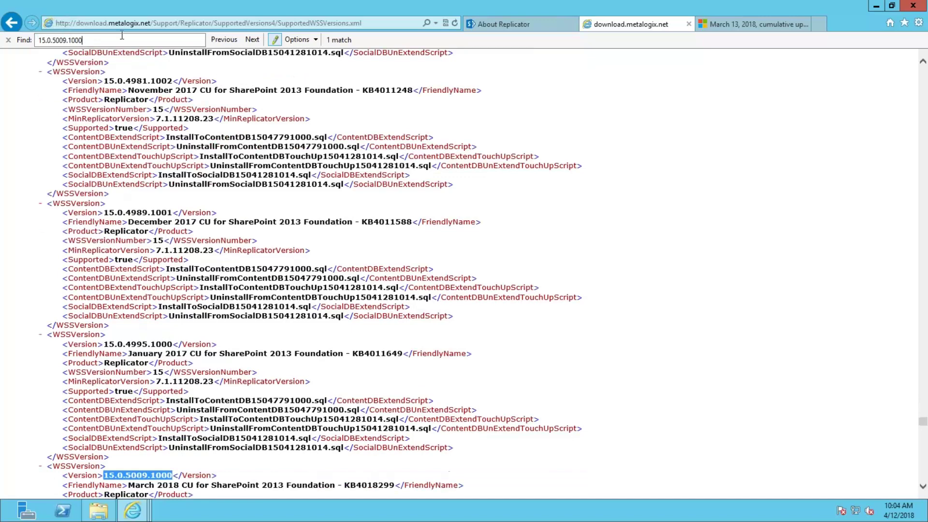
pyautogui.scroll(-3, 222, 382)
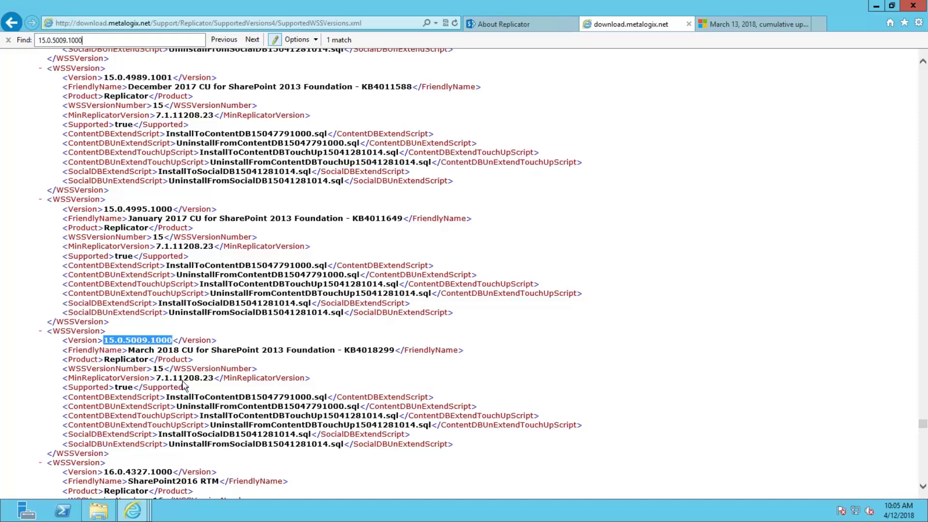
pyautogui.moveTo(214, 380); pyautogui.dragTo(93, 381)
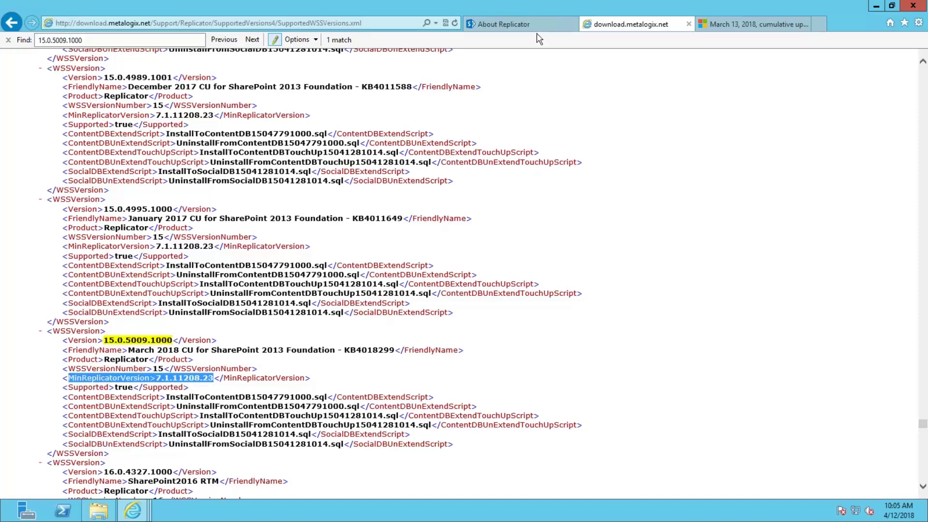
# - Return to the About Replicator page, get the version information again and check the currently supported SharePoint version
pyautogui.click(503, 24)
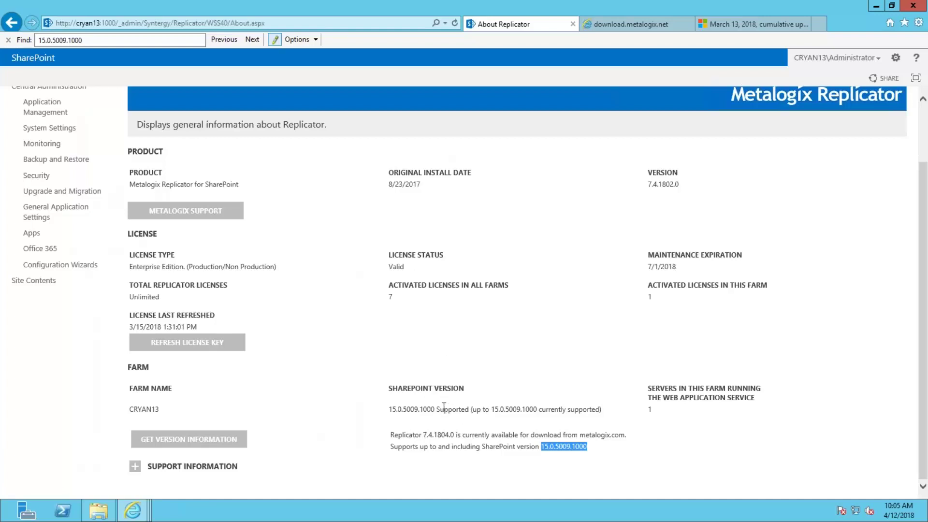
pyautogui.click(492, 405)
pyautogui.scroll(3, 512, 393)
pyautogui.scroll(-3, 354, 391)
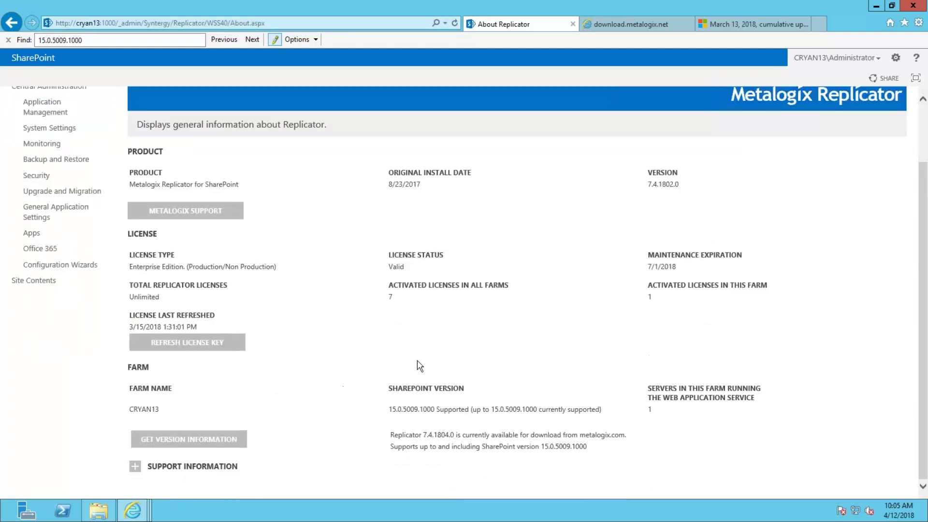
pyautogui.click(194, 440)
pyautogui.moveTo(610, 403); pyautogui.dragTo(496, 412)
pyautogui.click(561, 402)
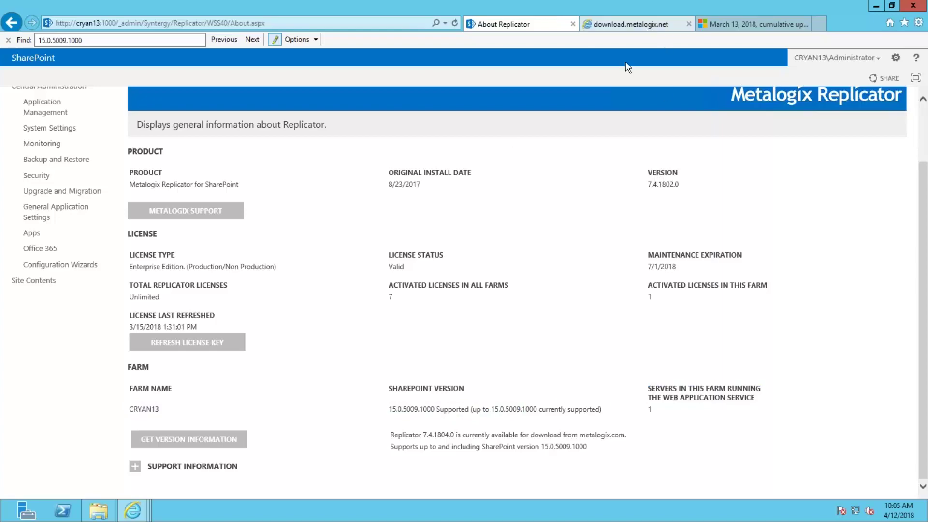
# - Copy KB4018299 from the Microsoft Support article title and search the supported versions XML for it
pyautogui.click(717, 24)
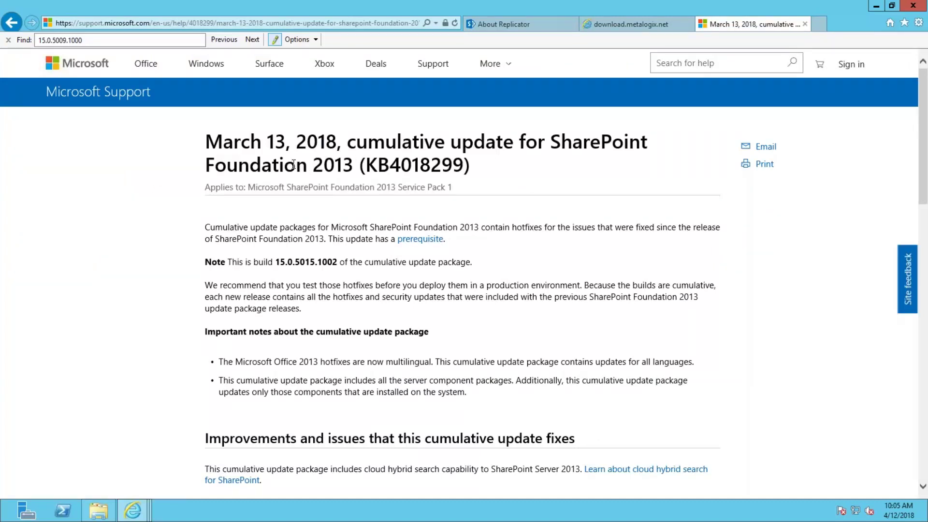
pyautogui.doubleClick(395, 165)
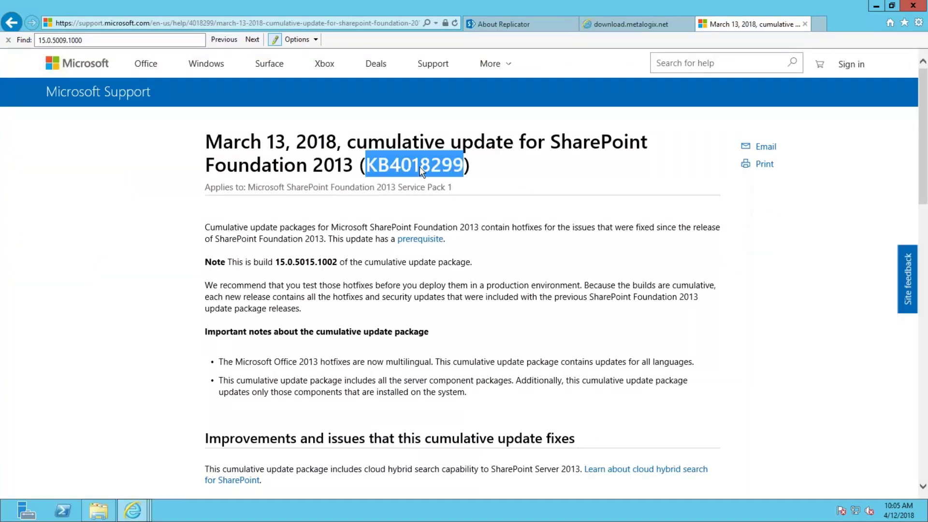
pyautogui.click(617, 24)
pyautogui.click(726, 24)
pyautogui.click(616, 27)
pyautogui.doubleClick(106, 39)
pyautogui.click(105, 39)
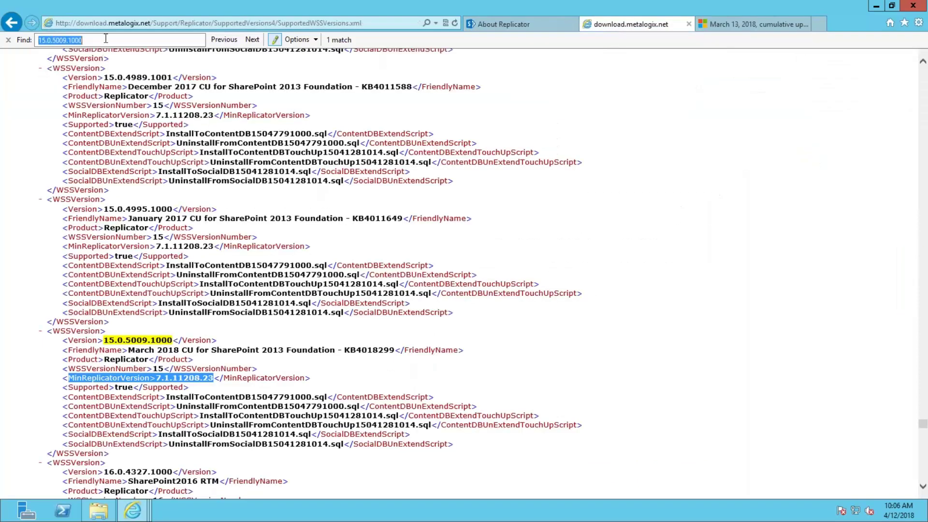
pyautogui.hotkey('ctrl', 'v')
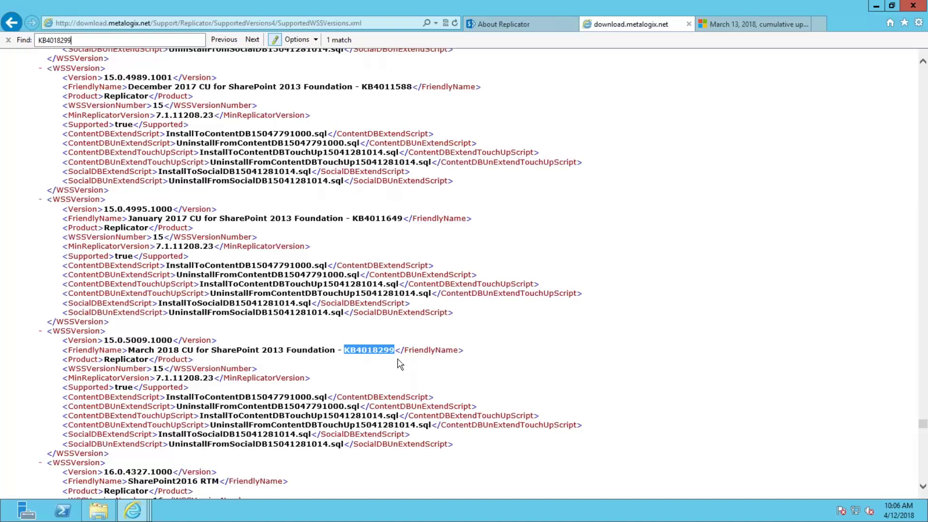
# - Return to the Microsoft Support article and highlight the build number in its Note
pyautogui.click(725, 27)
pyautogui.click(294, 277)
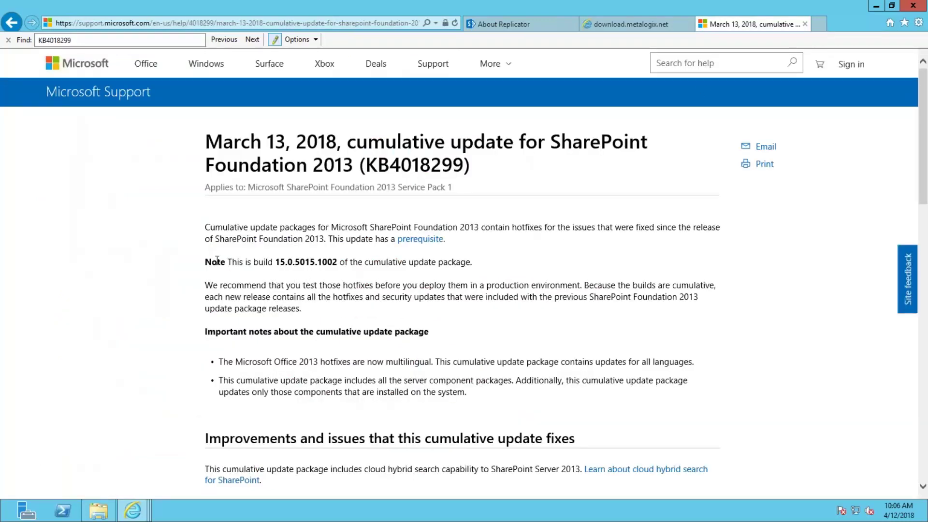
pyautogui.moveTo(231, 262); pyautogui.dragTo(330, 262)
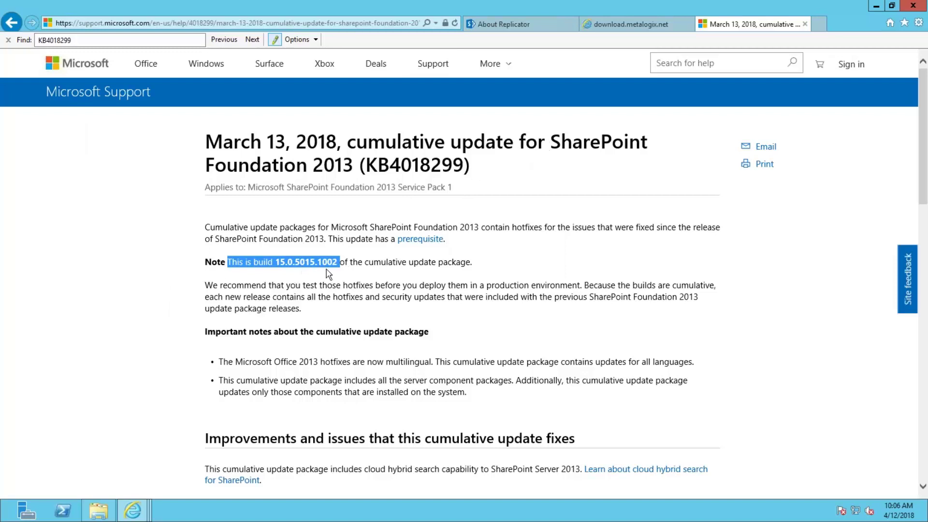
pyautogui.moveTo(338, 262); pyautogui.dragTo(275, 262)
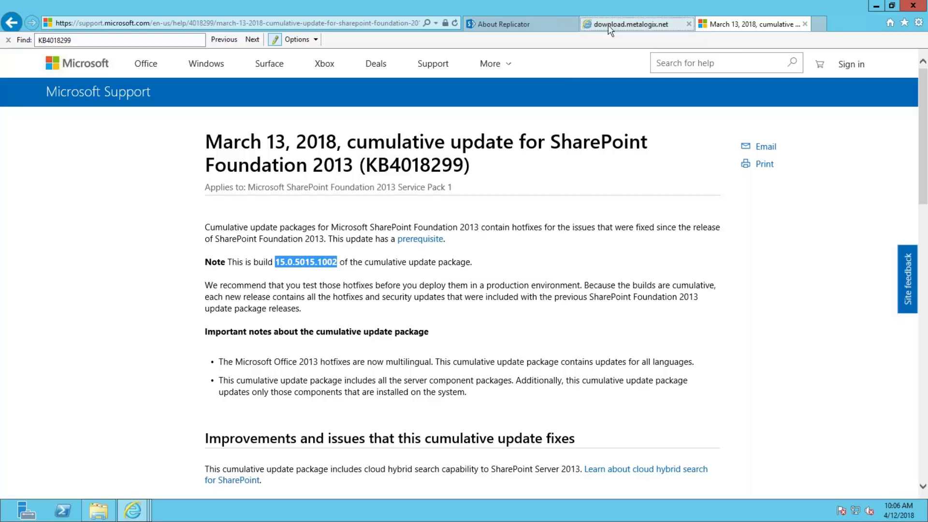
# - Revisit the KB4018299 entry in the supported versions XML and the SharePoint version details on the About Replicator page
pyautogui.click(629, 24)
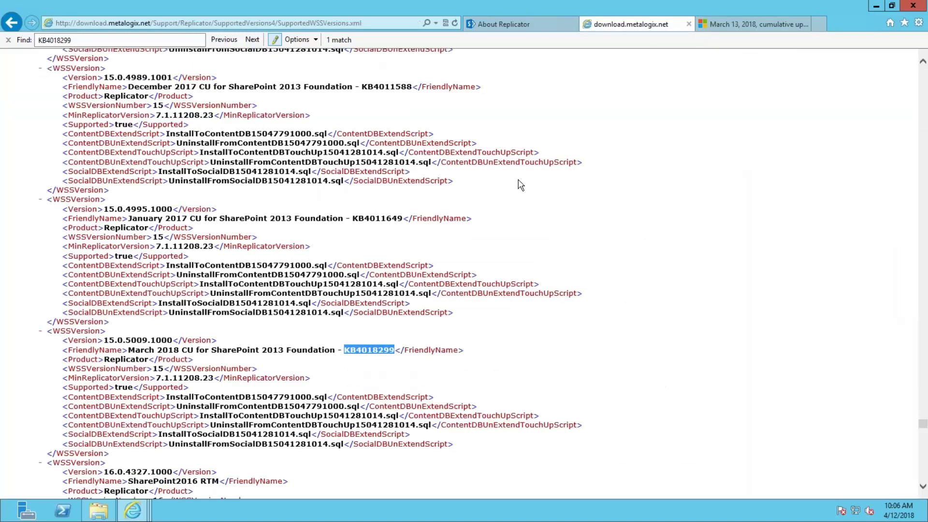
pyautogui.click(152, 40)
pyautogui.doubleClick(151, 41)
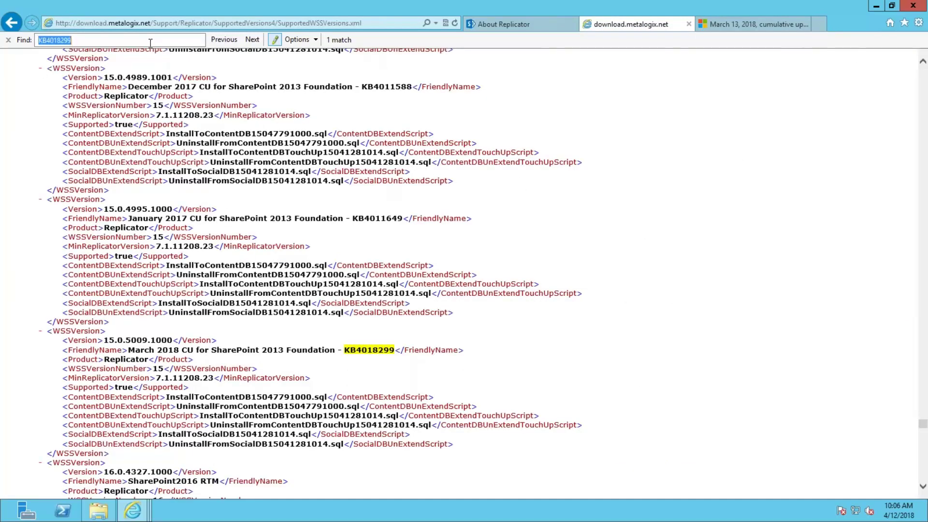
pyautogui.click(151, 41)
pyautogui.click(498, 27)
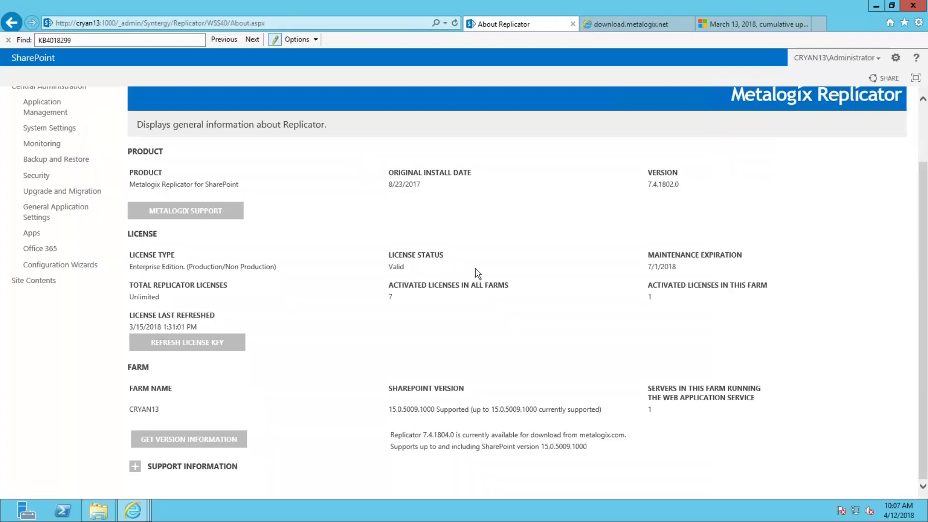
pyautogui.scroll(2, 478, 276)
pyautogui.scroll(-2, 455, 272)
# - Minimize the server's open windows and the remote session, then show the Replicator release notes PDF maximized in Chrome
pyautogui.click(877, 7)
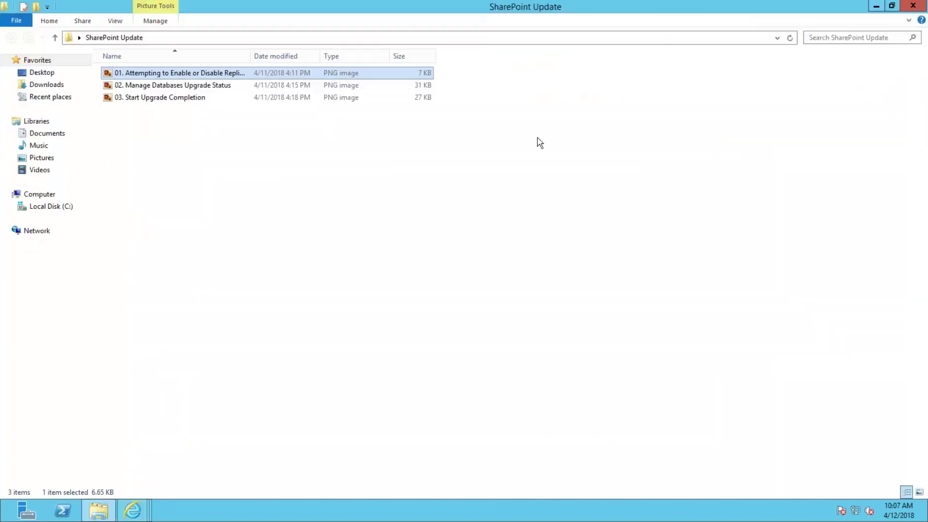
pyautogui.click(876, 6)
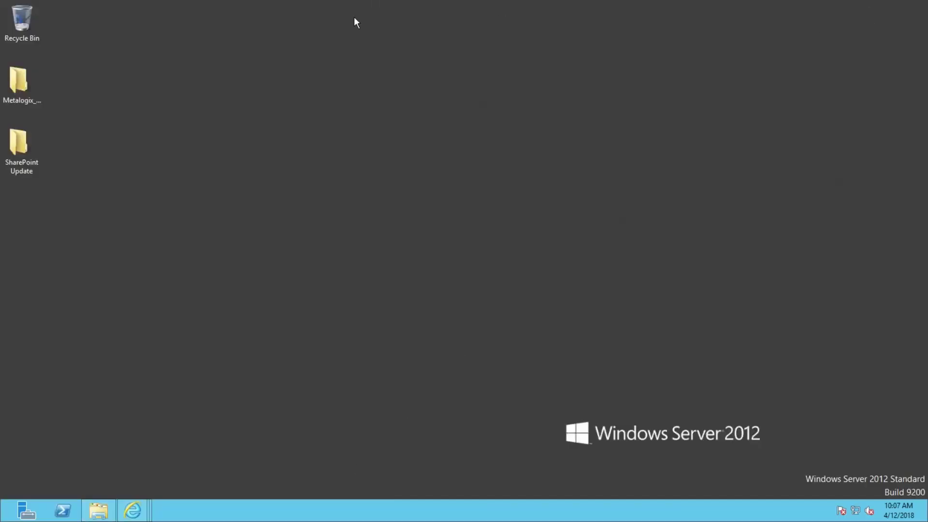
pyautogui.moveTo(417, 4)
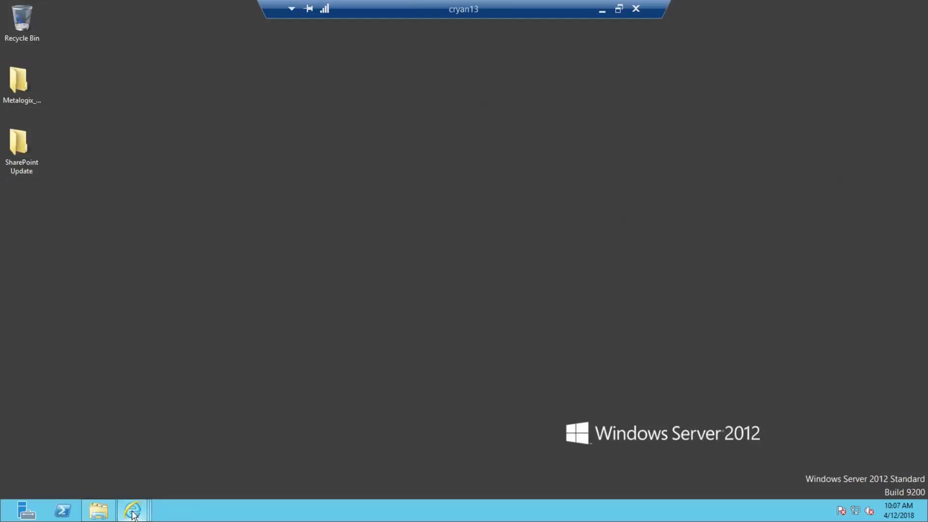
pyautogui.click(602, 10)
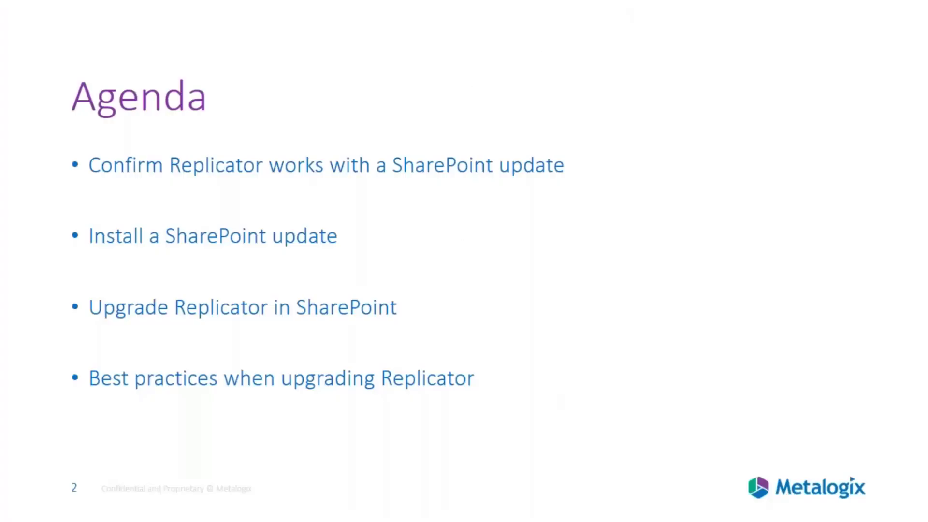
pyautogui.hotkey('alt', 'Tab')
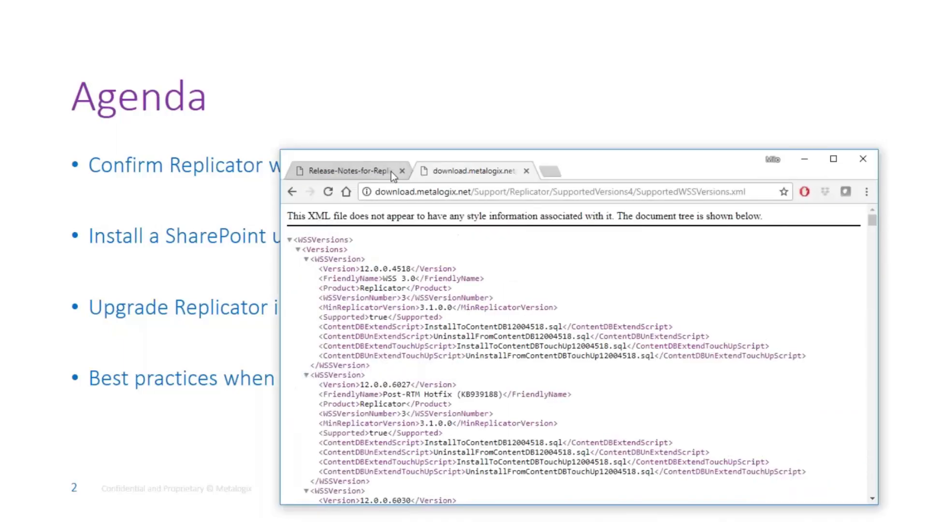
pyautogui.click(390, 172)
pyautogui.doubleClick(602, 162)
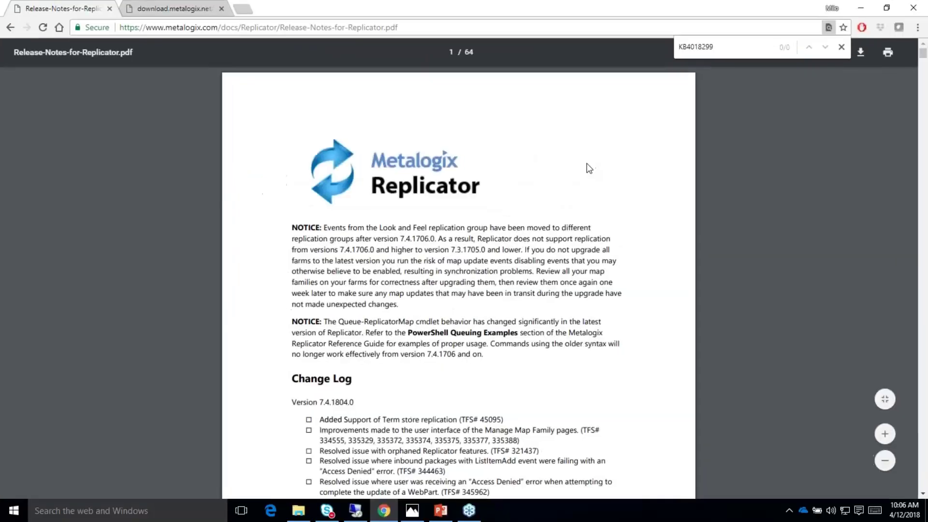
# - Highlight the SharePoint 2010, March 2018 CU support entry in the version 7.4.1804.0 change log
pyautogui.scroll(-5, 531, 286)
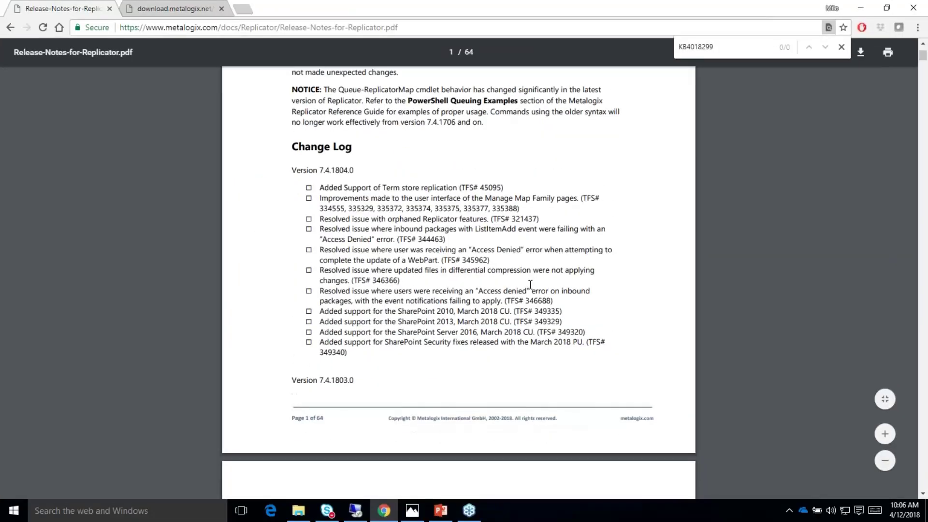
pyautogui.scroll(-2, 347, 263)
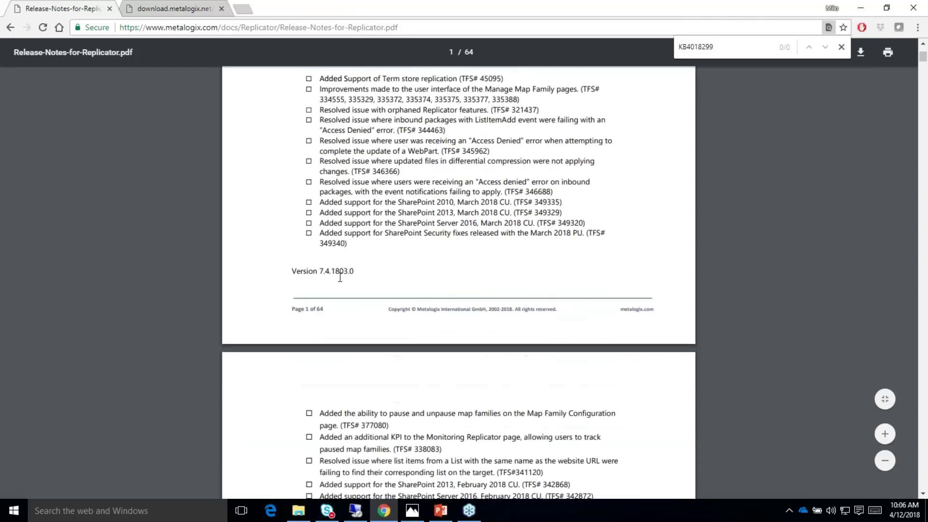
pyautogui.moveTo(320, 196); pyautogui.dragTo(512, 199)
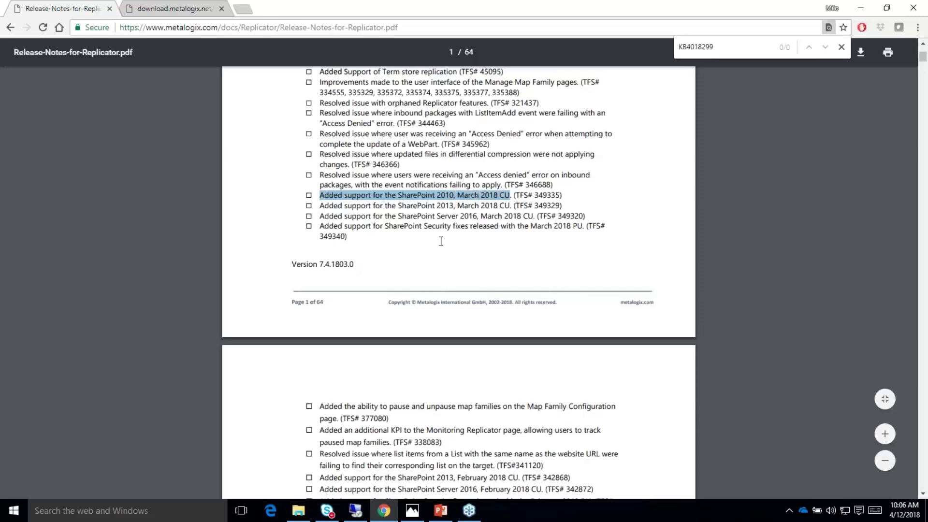
# - Highlight the SharePoint 2010, 2013 and Server 2016 March 2018 CU support entries in the 7.4.1804.0 change log, and review the notices above
pyautogui.scroll(2, 438, 247)
pyautogui.scroll(1, 431, 267)
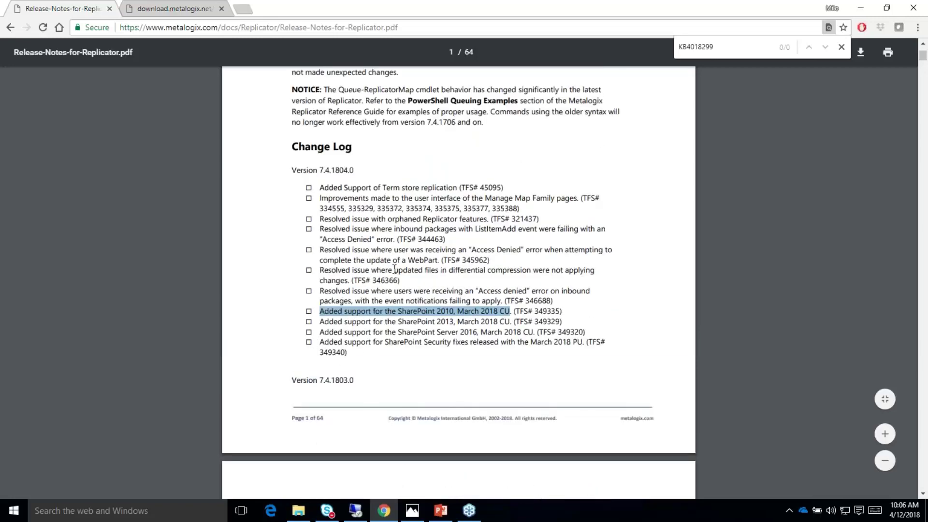
pyautogui.scroll(4, 412, 261)
pyautogui.scroll(-3, 472, 361)
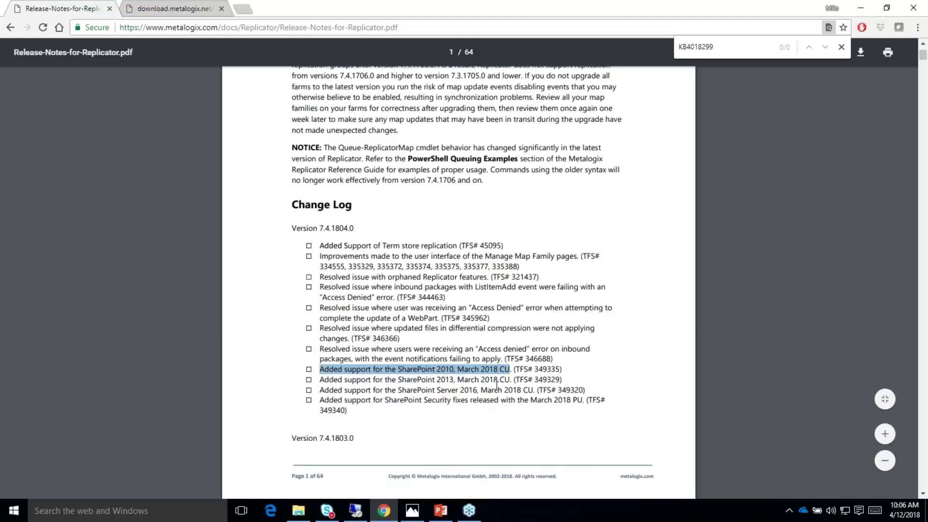
pyautogui.moveTo(529, 393); pyautogui.dragTo(314, 368)
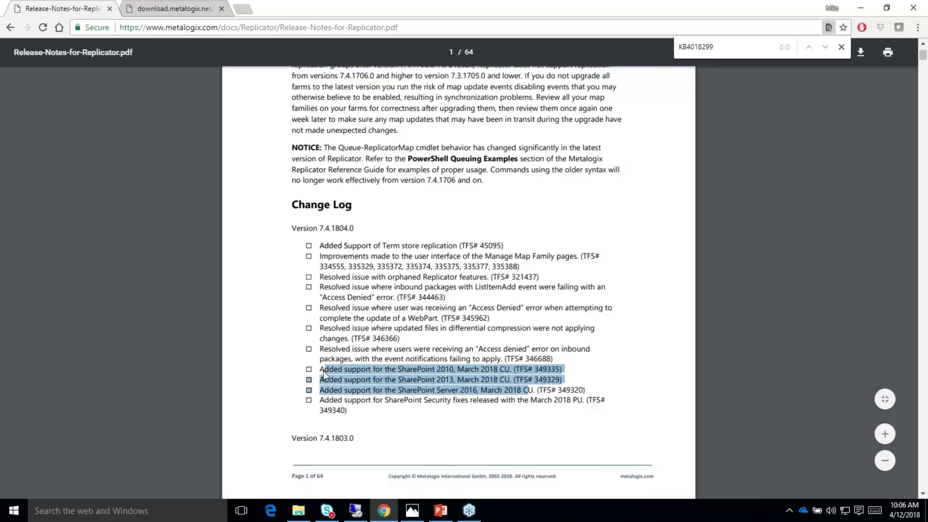
pyautogui.scroll(1, 489, 358)
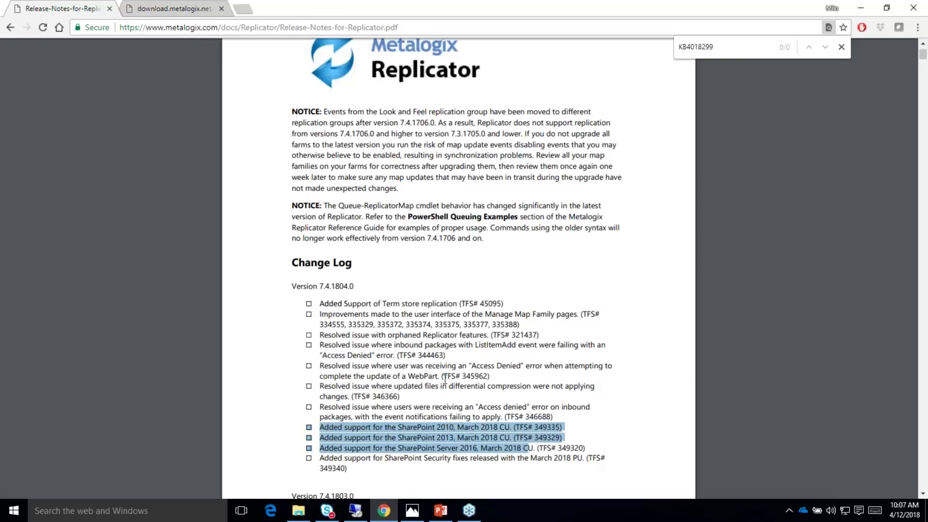
pyautogui.scroll(-1, 405, 391)
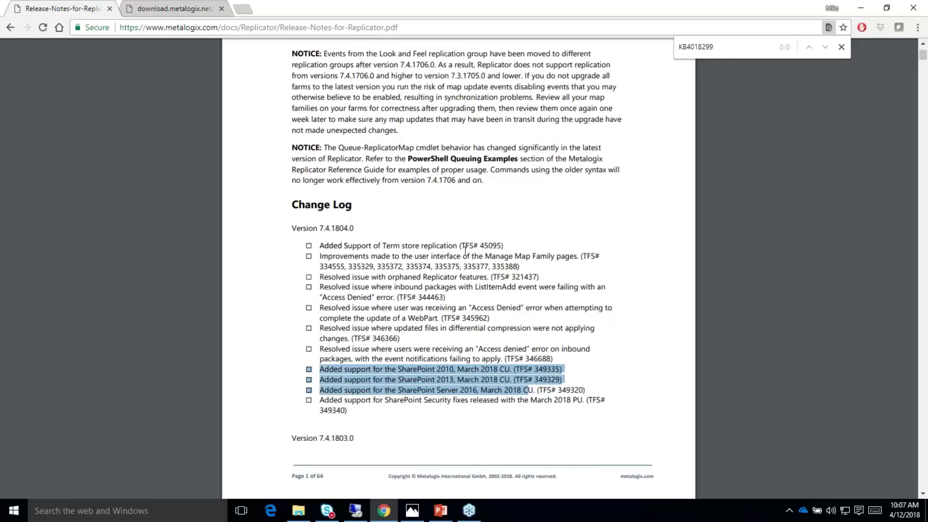
pyautogui.scroll(2, 482, 296)
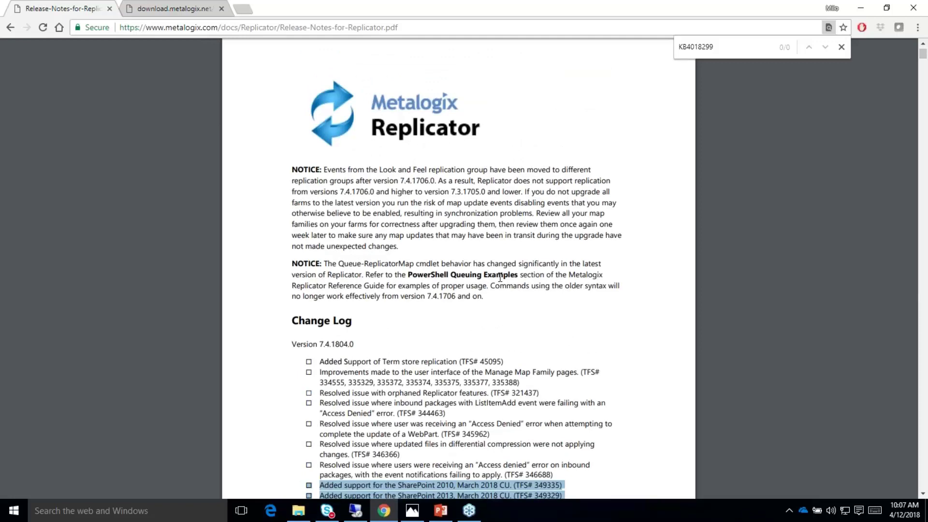
pyautogui.scroll(1, 314, 224)
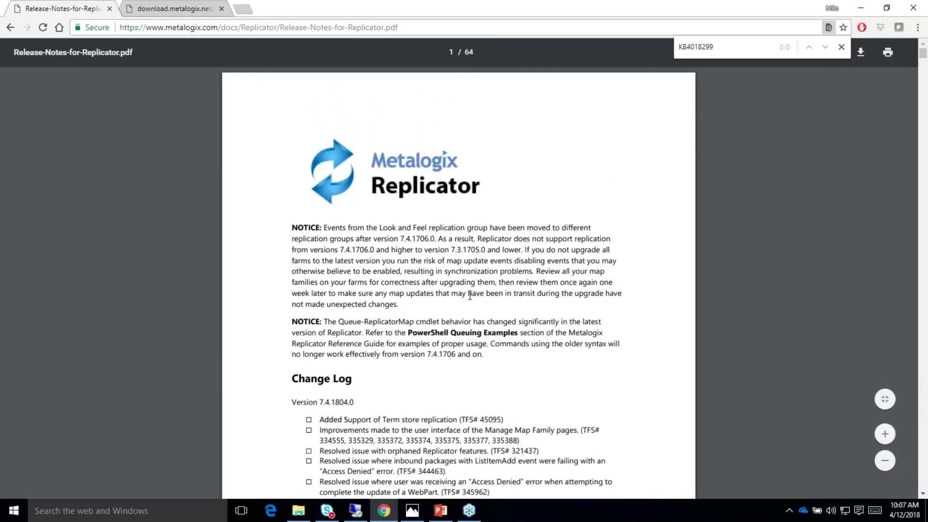
pyautogui.scroll(-2, 497, 300)
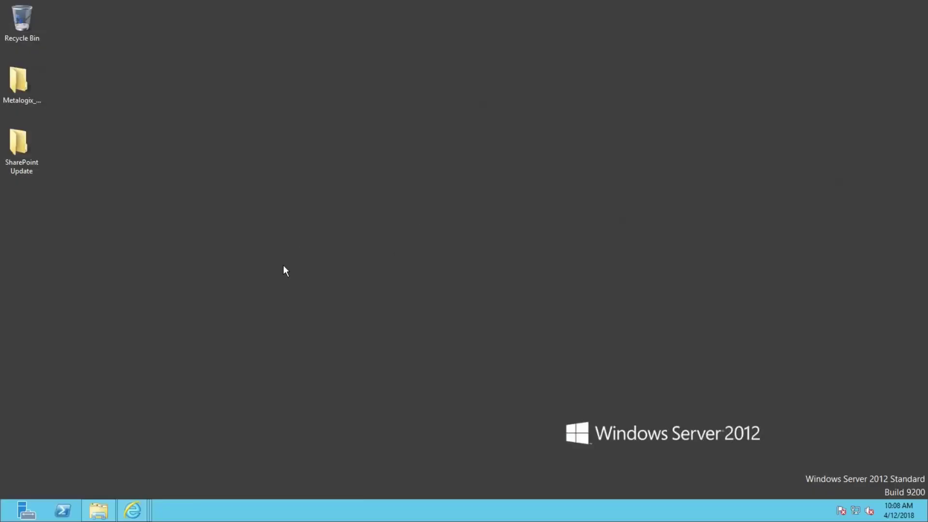
pyautogui.moveTo(142, 514)
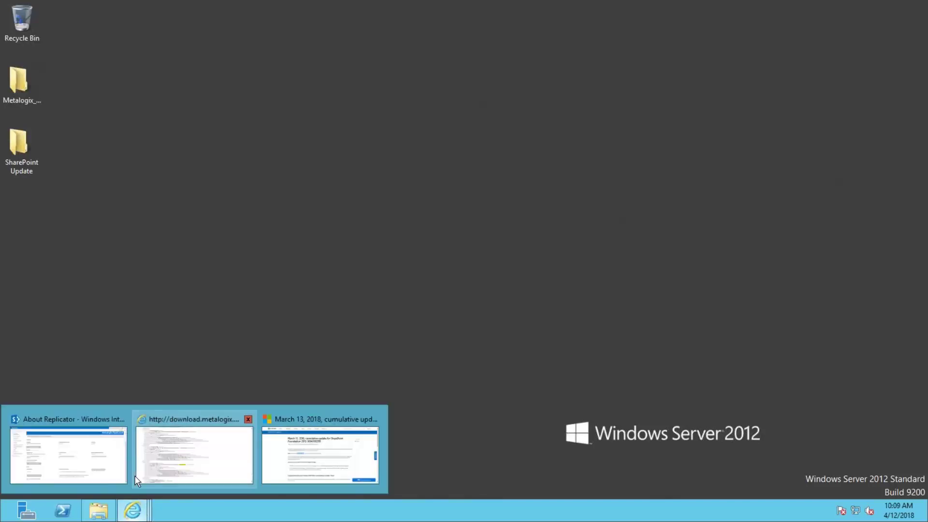
pyautogui.click(109, 463)
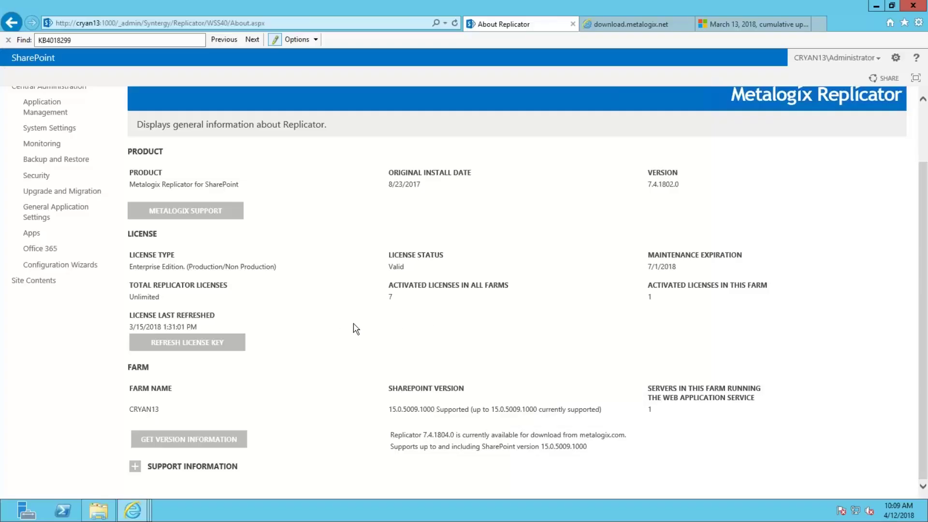
pyautogui.scroll(2, 360, 239)
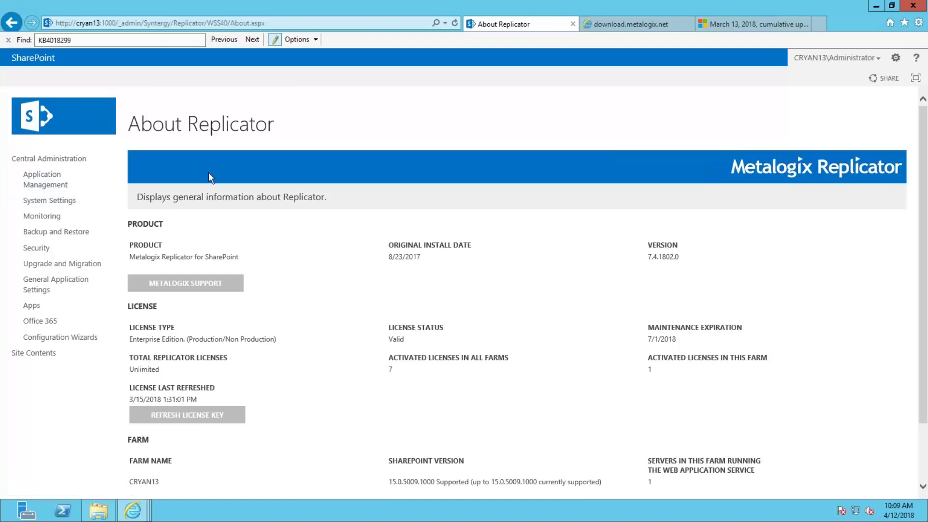
pyautogui.click(45, 179)
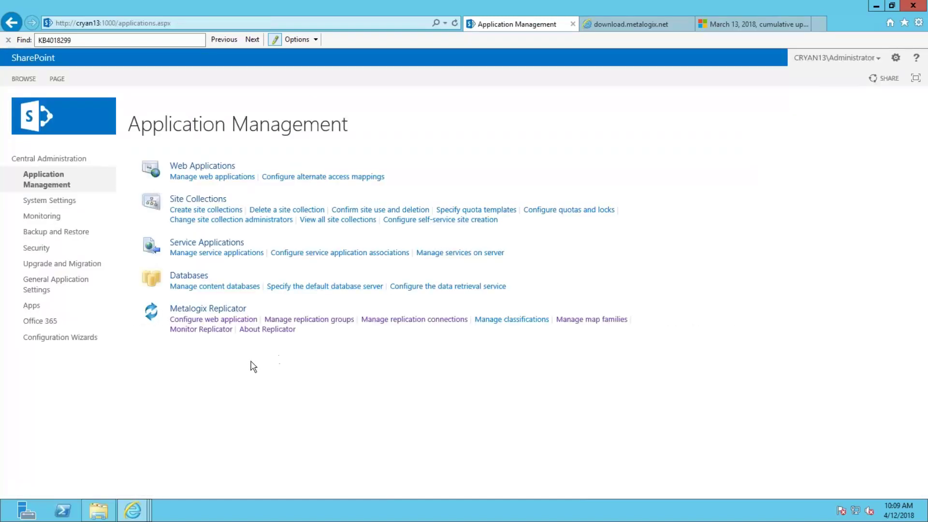
pyautogui.click(228, 321)
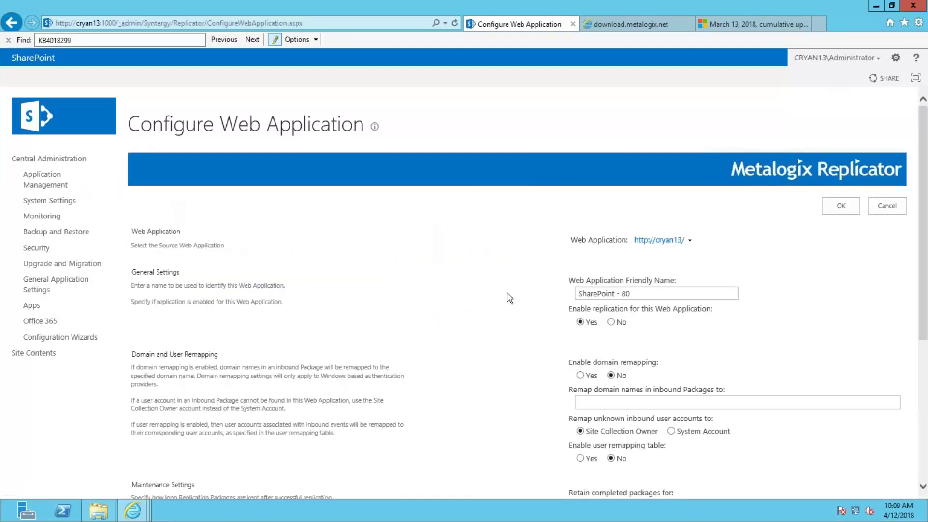
pyautogui.click(886, 209)
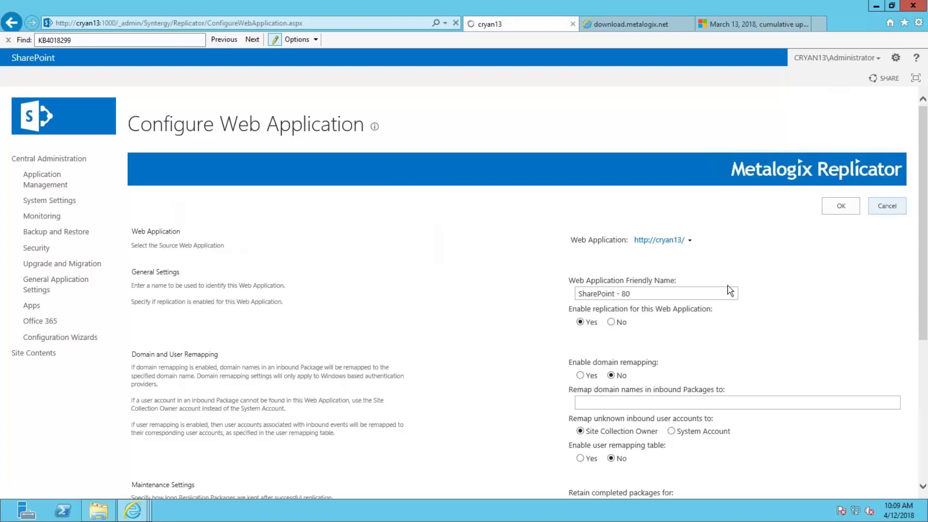
pyautogui.click(215, 321)
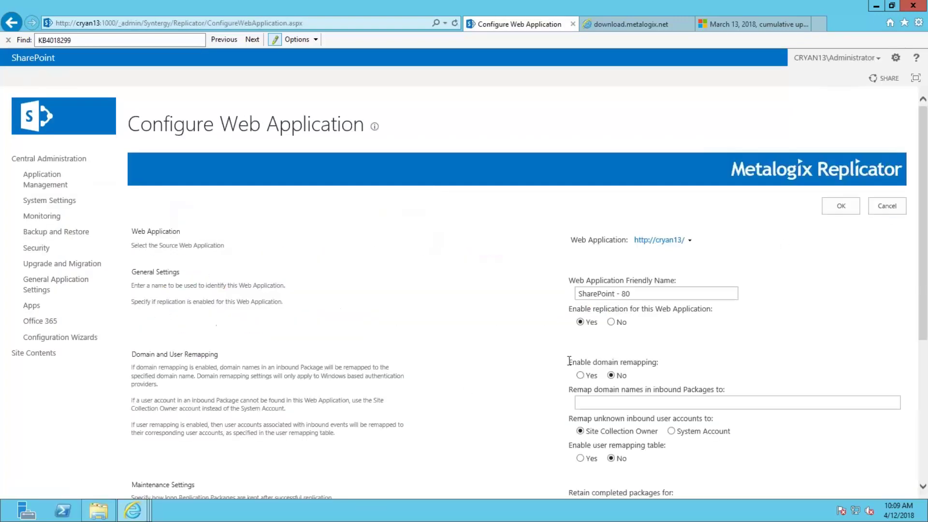
pyautogui.click(612, 323)
pyautogui.click(839, 208)
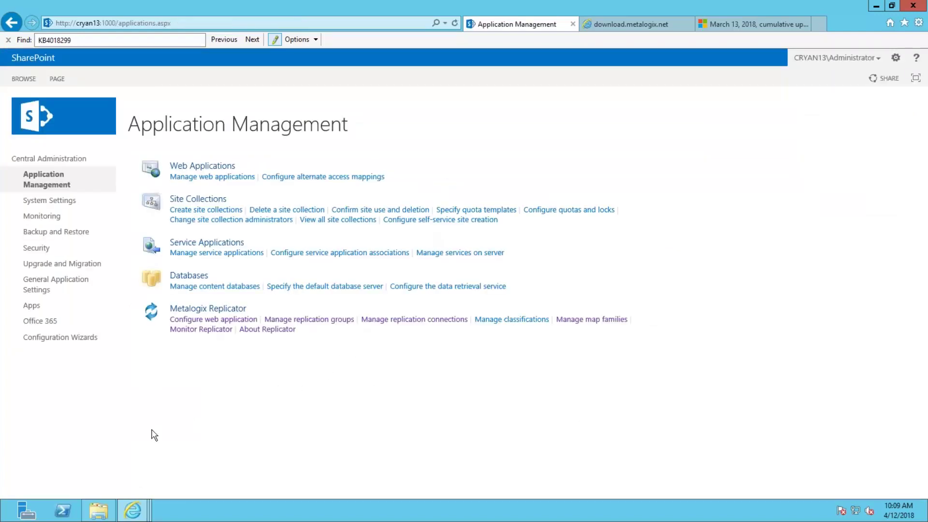
# - Open the Windows Services console maximized and go to the Metalogix services in the list
pyautogui.click(6, 518)
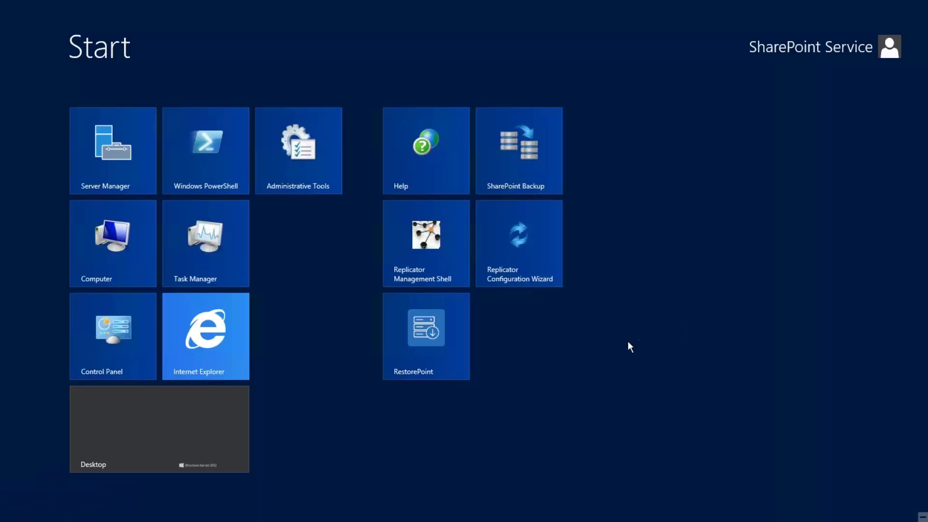
pyautogui.write('servi')
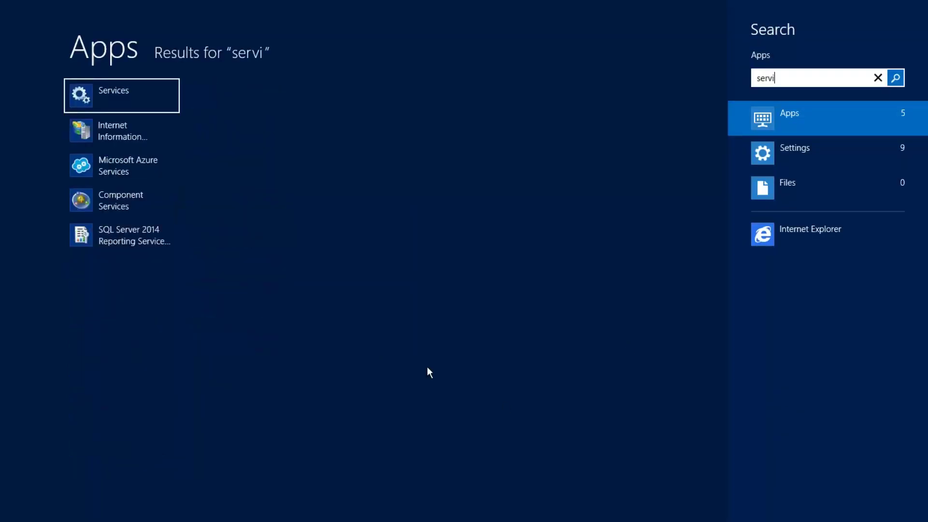
pyautogui.click(143, 96)
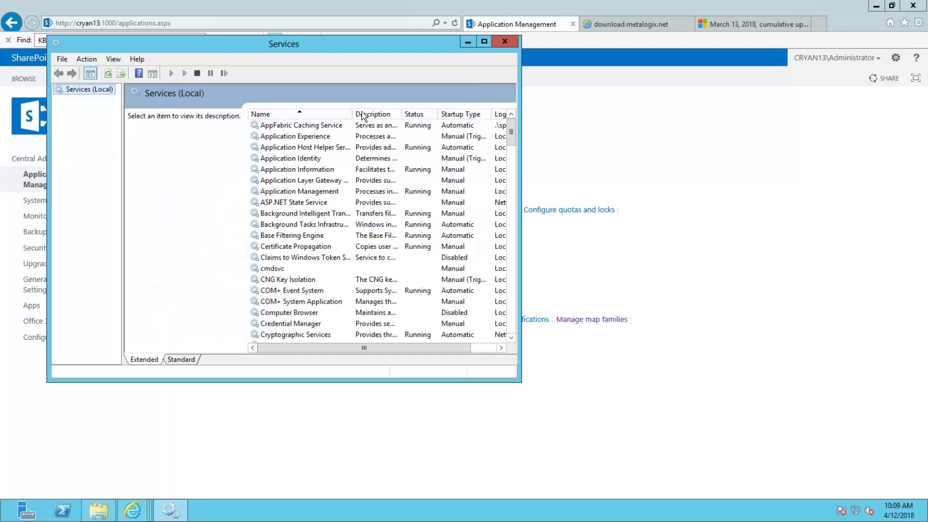
pyautogui.click(484, 42)
pyautogui.click(283, 286)
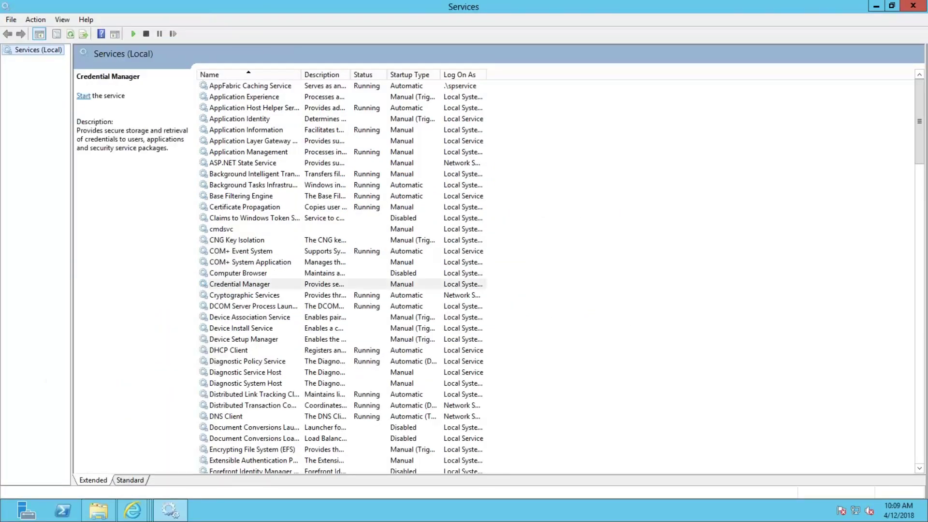
pyautogui.press('m')
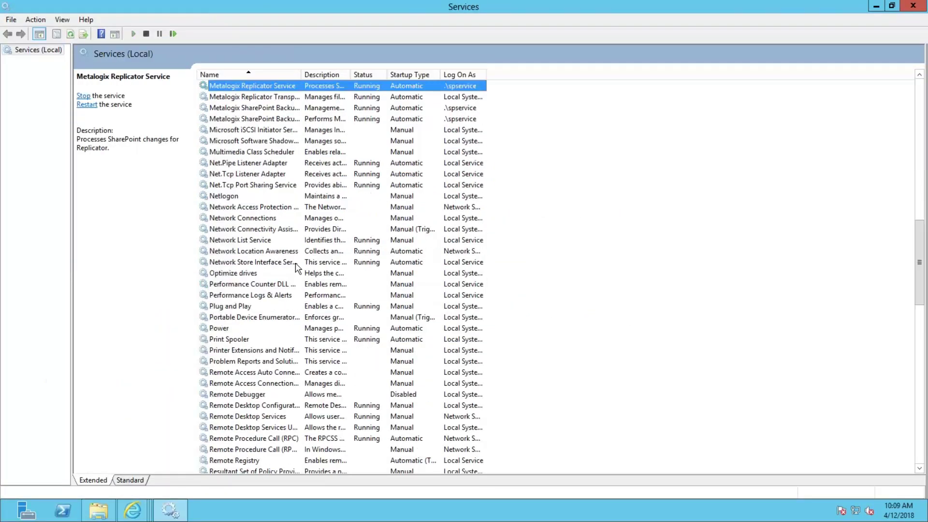
# - Stop the Metalogix Replicator Transport Service together with its dependent Metalogix Replicator Service, and minimize the Services console
pyautogui.rightClick(270, 97)
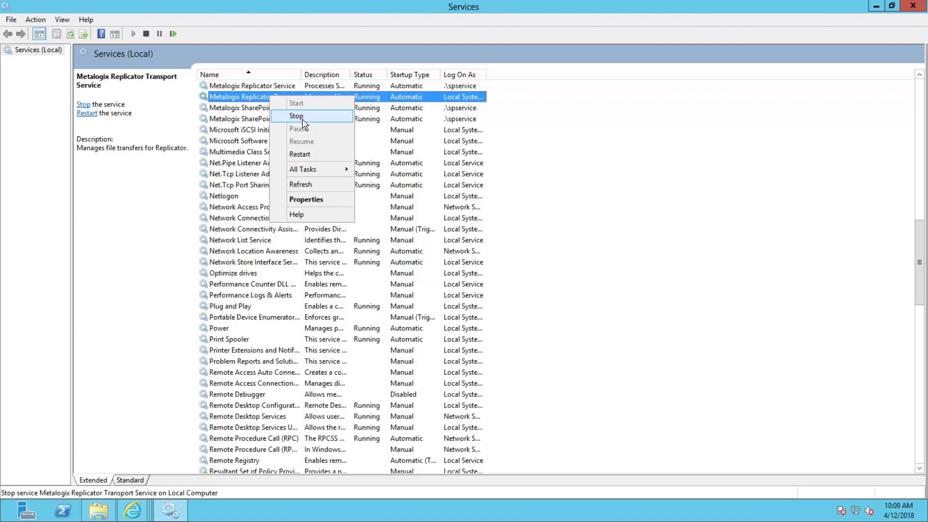
pyautogui.click(308, 126)
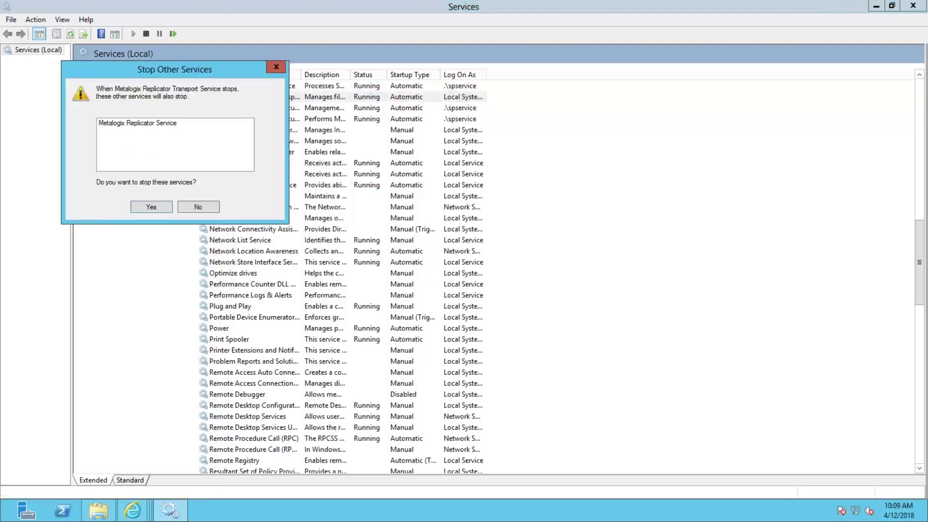
pyautogui.click(152, 207)
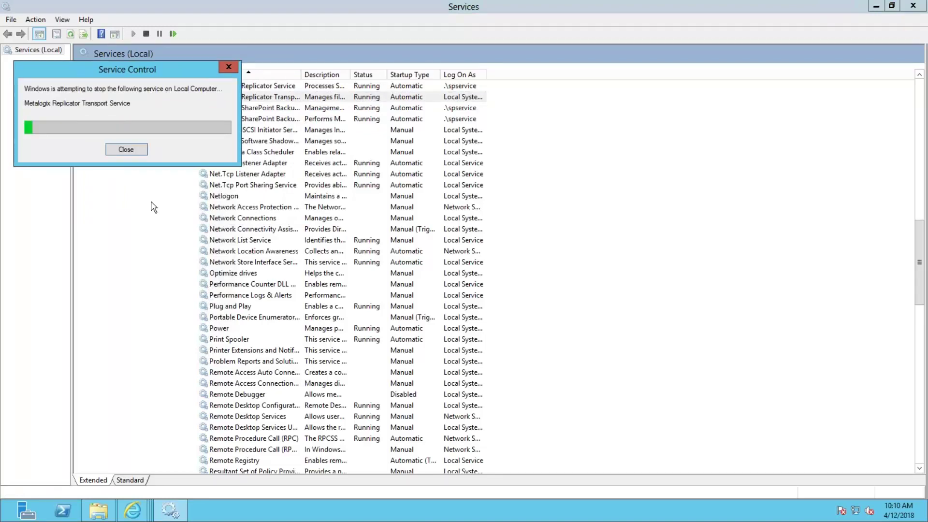
pyautogui.click(876, 7)
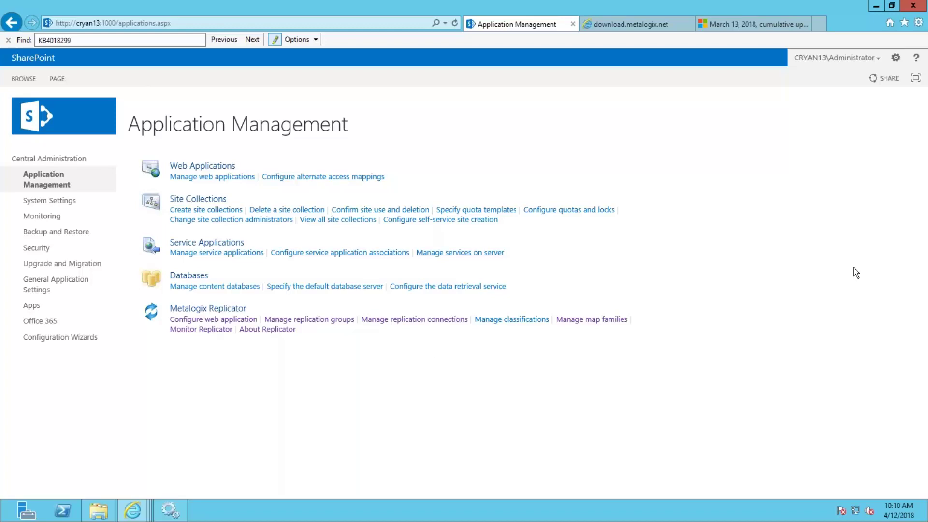
# - Minimize the cryan13 remote session and bring up the open image window on the local computer
pyautogui.moveTo(587, 10)
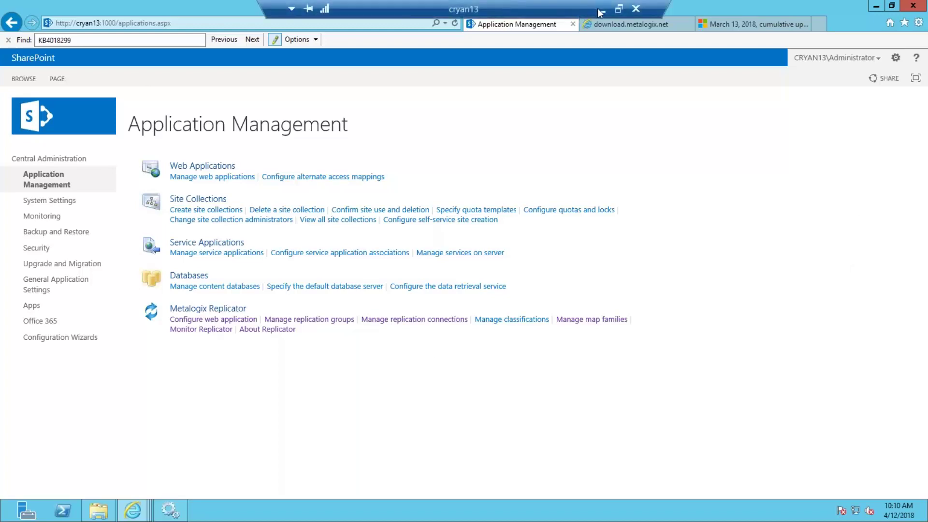
pyautogui.click(602, 11)
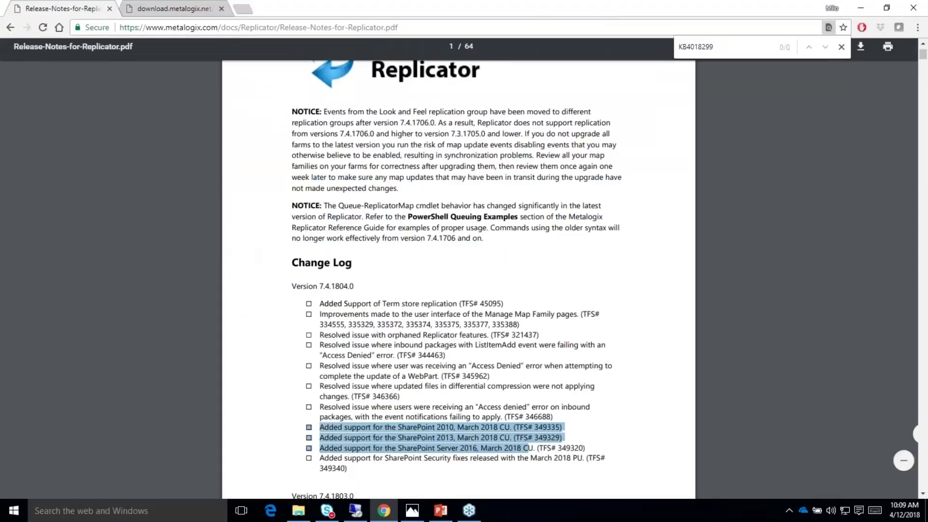
pyautogui.click(413, 513)
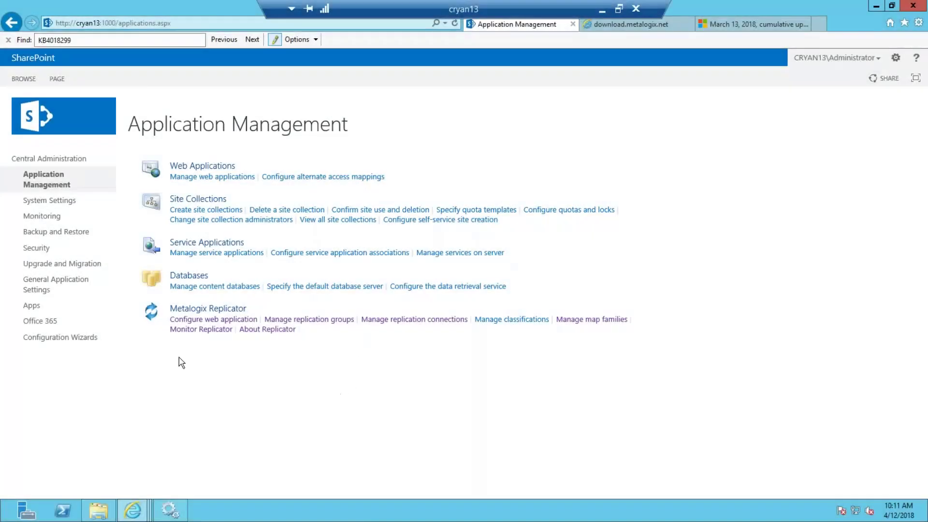
# - Review the upgrade status of the SharePoint databases under Upgrade and Migration in Central Administration
pyautogui.click(89, 265)
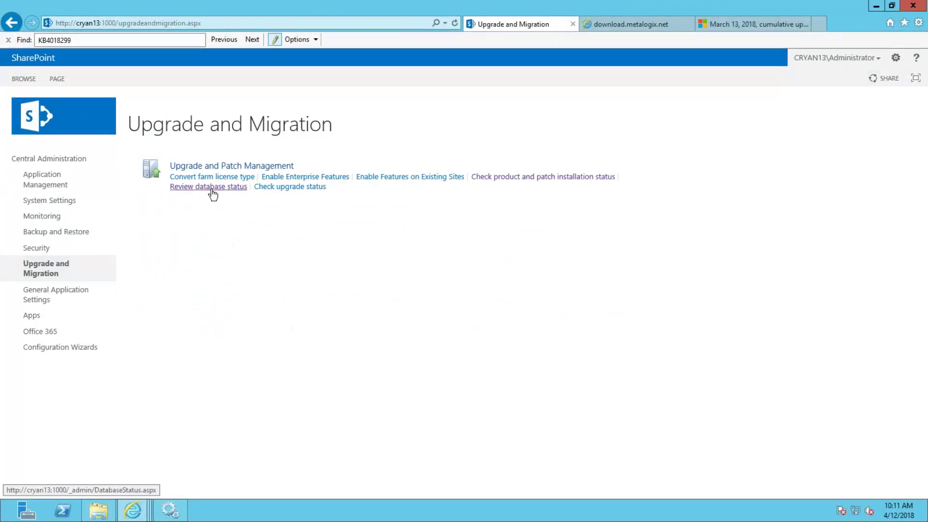
pyautogui.click(209, 187)
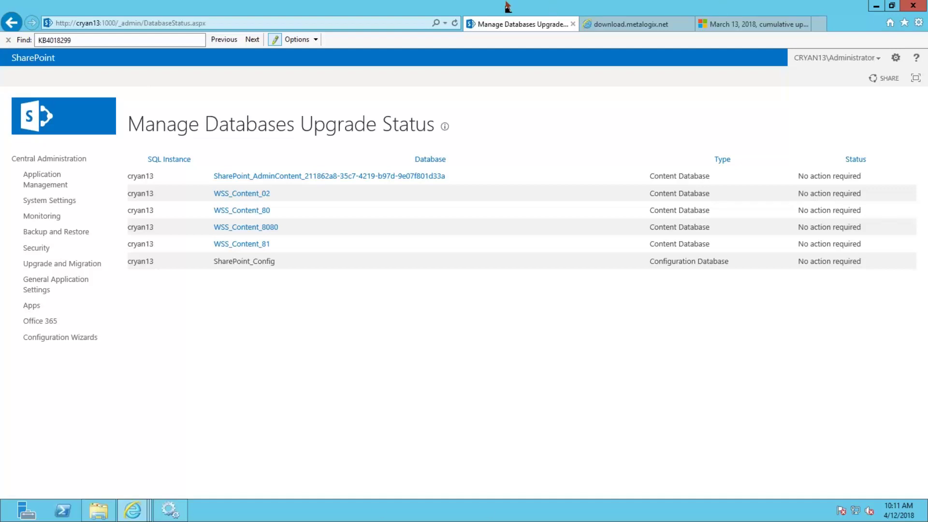
pyautogui.moveTo(489, 2)
pyautogui.moveTo(836, 176); pyautogui.dragTo(695, 305)
pyautogui.click(695, 304)
pyautogui.click(58, 186)
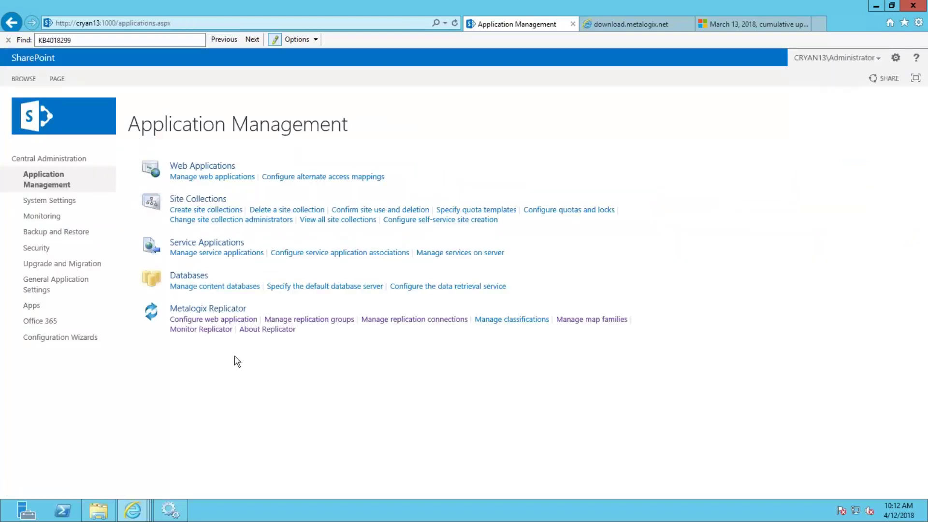
pyautogui.click(223, 321)
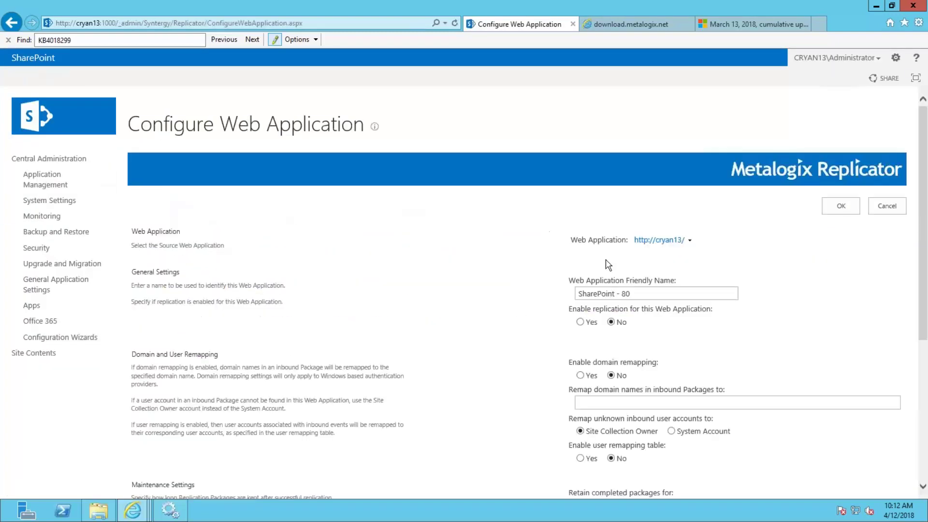
pyautogui.click(583, 324)
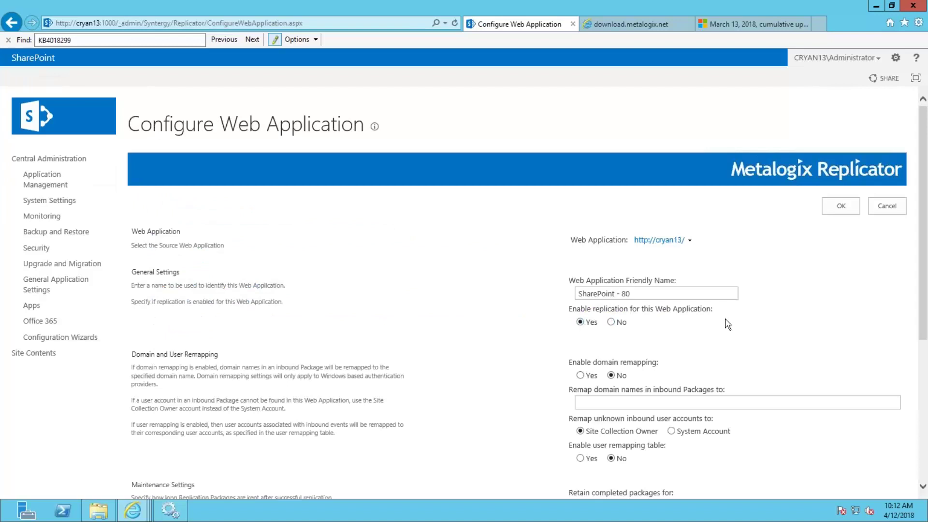
pyautogui.click(840, 206)
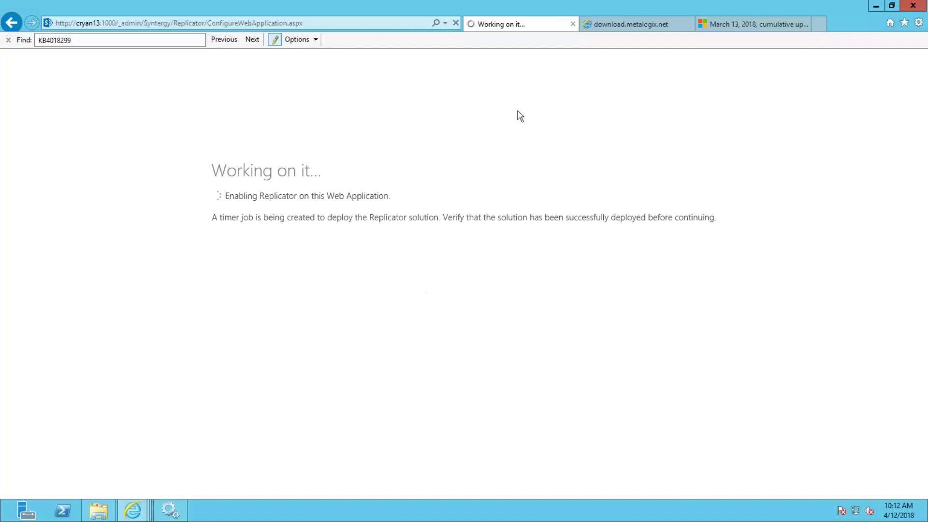
# - Load the Metalogix Product Downloads page in place of the supported versions XML file
pyautogui.click(620, 25)
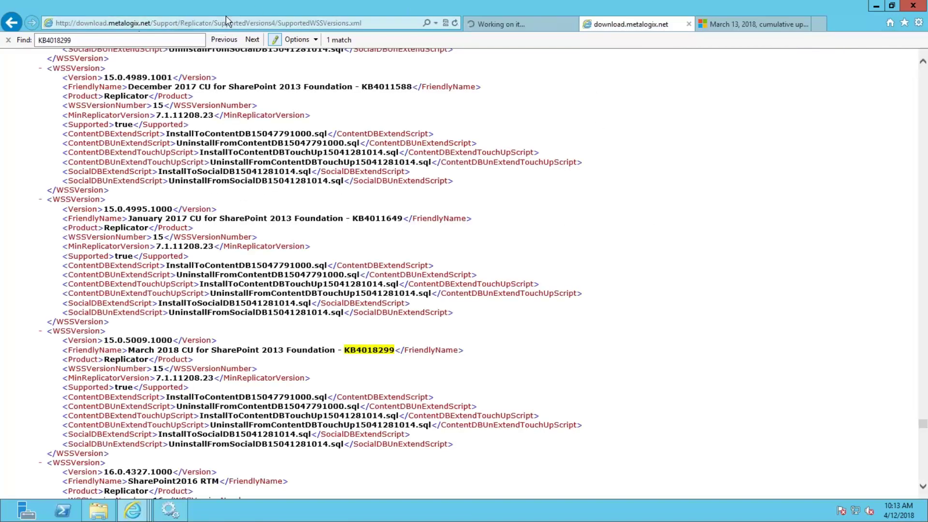
pyautogui.click(373, 21)
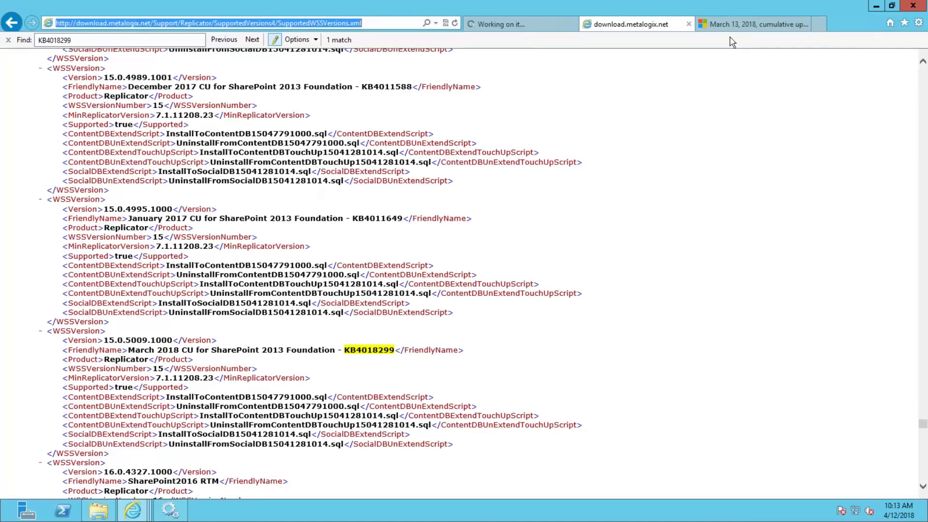
pyautogui.write('metal')
pyautogui.press('Down')
pyautogui.press('Down')
pyautogui.press('Return')
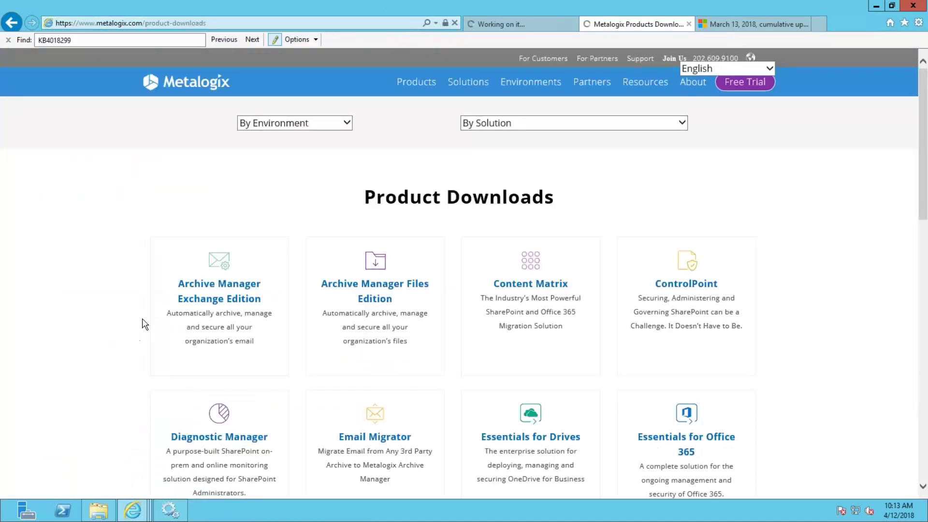
# - Find Replicator among the product downloads and open its download page
pyautogui.scroll(-8, 162, 305)
pyautogui.scroll(3, 592, 321)
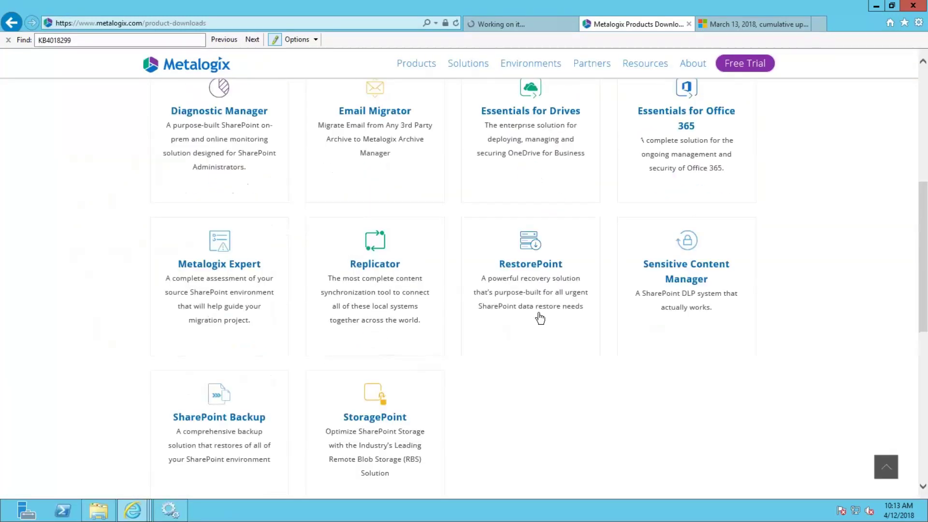
pyautogui.click(389, 268)
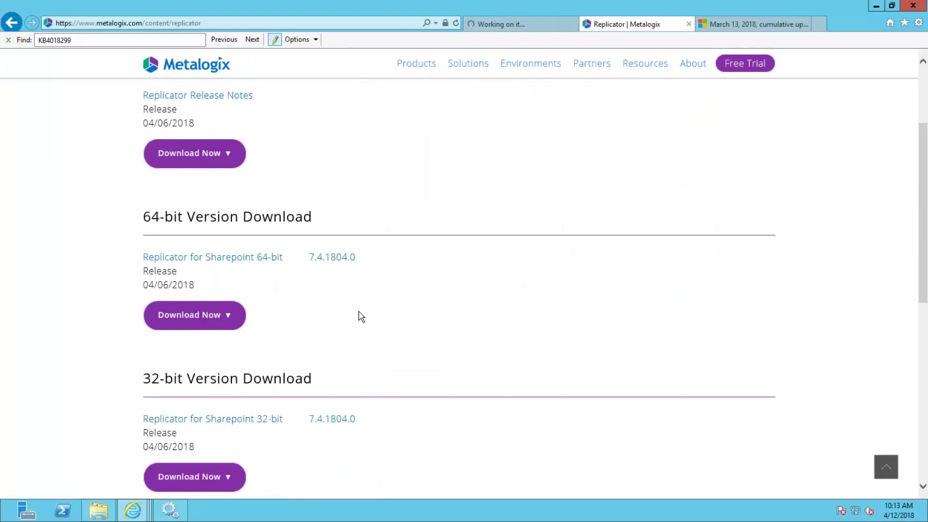
# - Check the farm's SharePoint version support on the About Replicator page in Central Administration, and return to Application Management
pyautogui.click(140, 517)
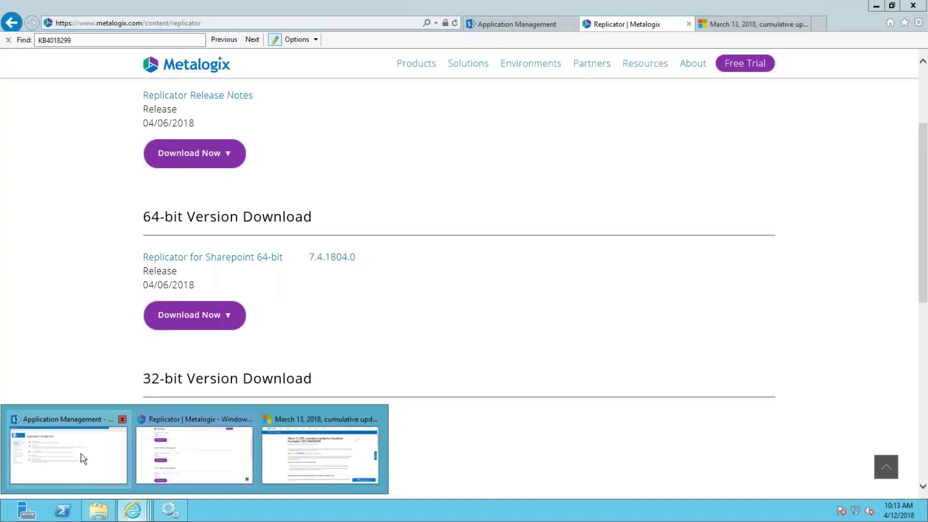
pyautogui.click(92, 464)
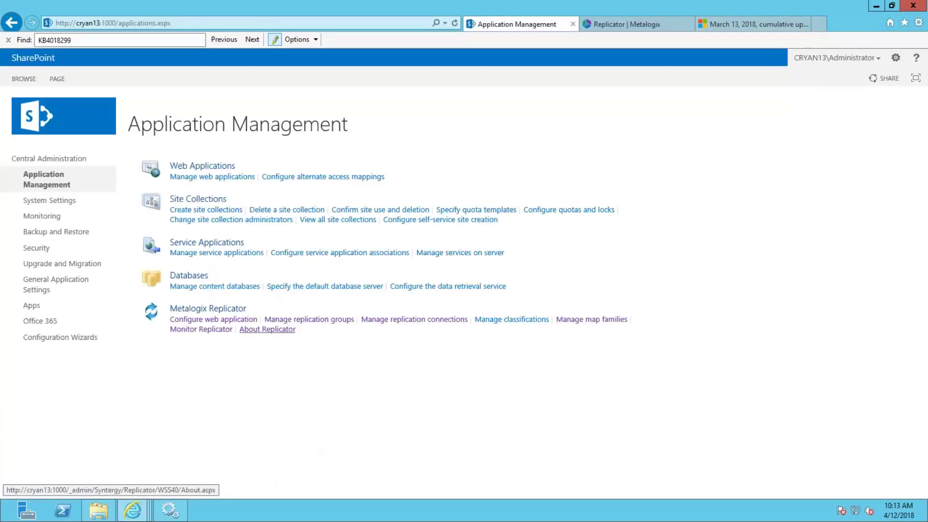
pyautogui.click(268, 329)
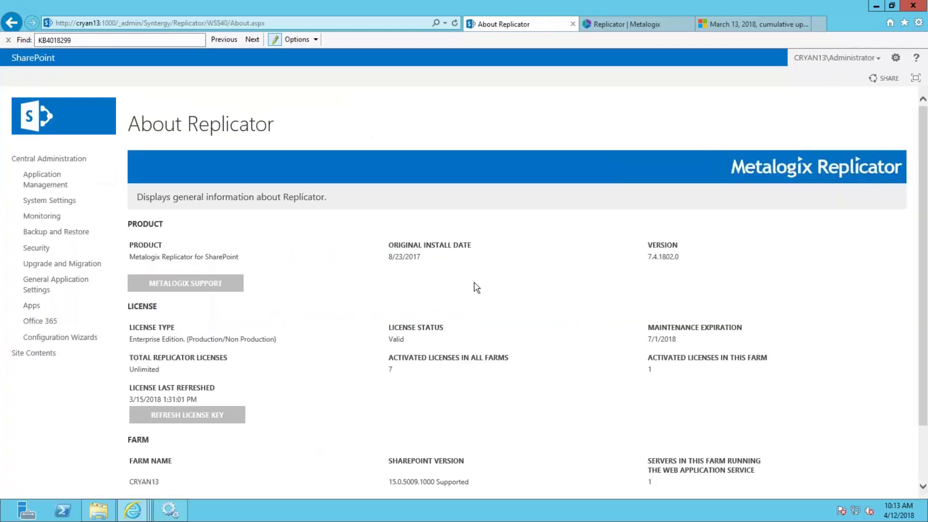
pyautogui.scroll(-2, 416, 329)
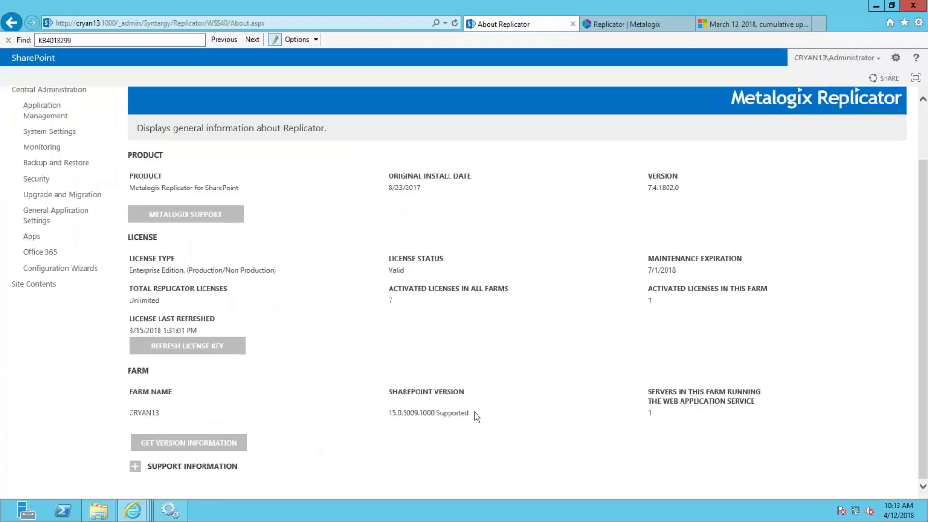
pyautogui.moveTo(390, 412); pyautogui.dragTo(476, 418)
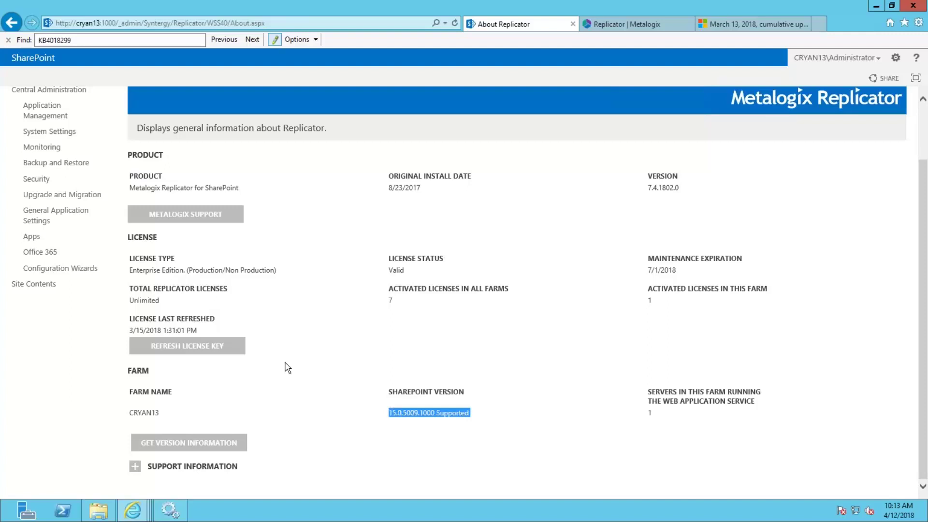
pyautogui.click(382, 319)
pyautogui.scroll(2, 396, 319)
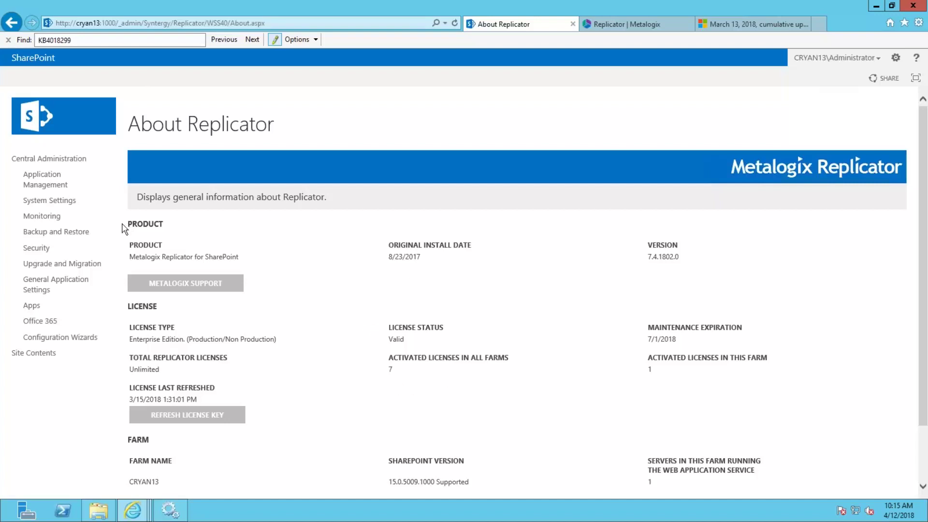
pyautogui.click(57, 183)
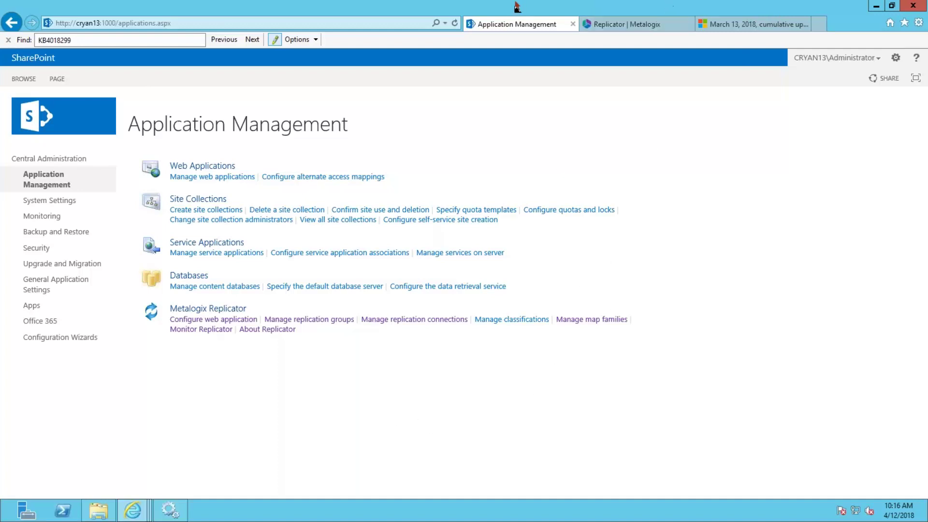
pyautogui.moveTo(517, 1)
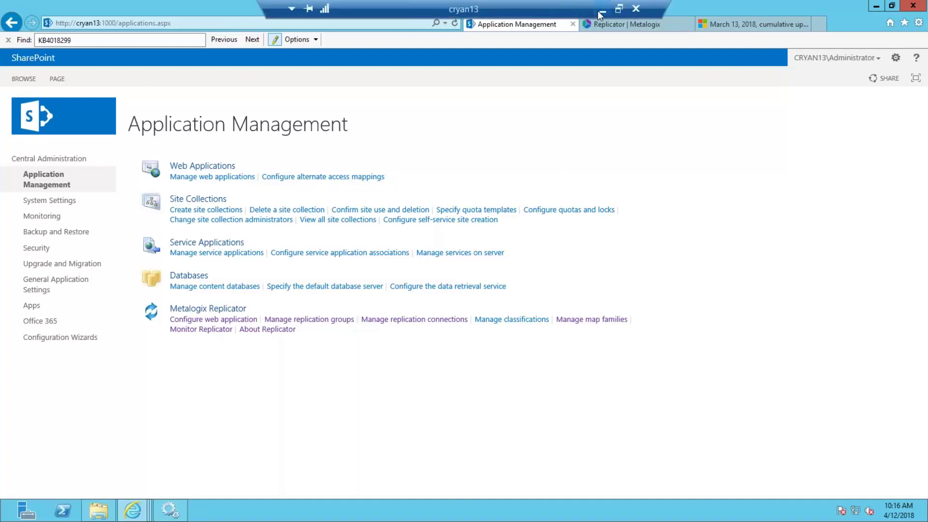